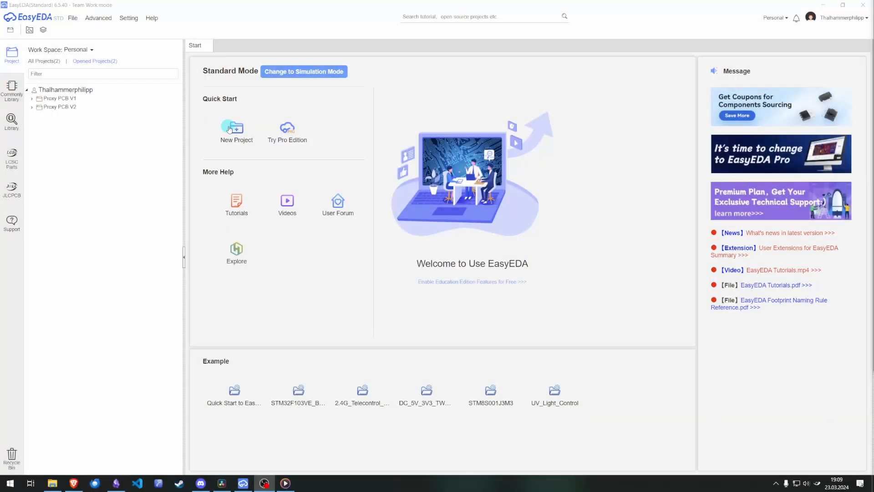
Create a new project titled "Smart Planter"
left_click(230, 129)
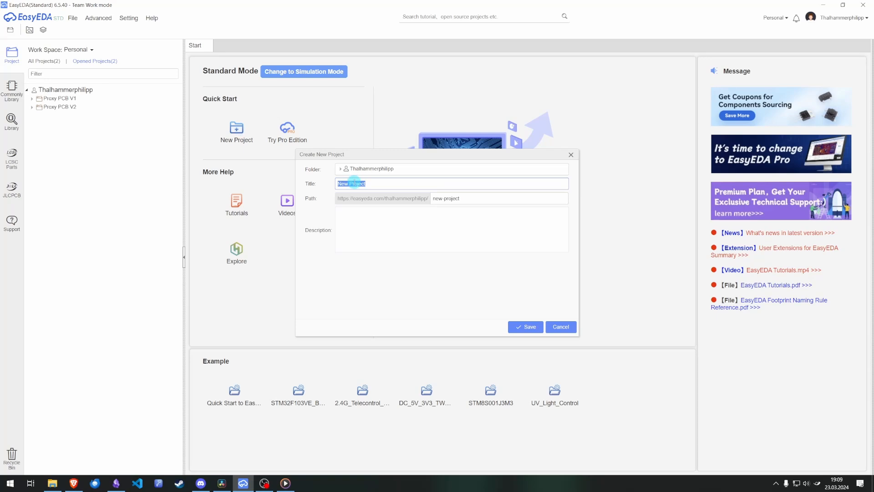
type("Smart Planter")
left_click(525, 327)
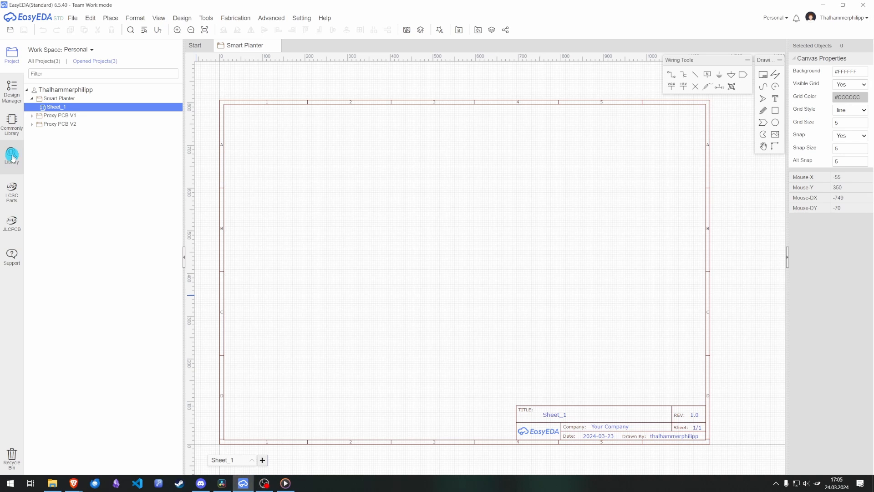
Search the component library for "esp32 devkit v4" and place the ESP32-DEVKITC-32D symbol near the middle of the sheet
left_click(11, 154)
left_click(390, 147)
type("esp")
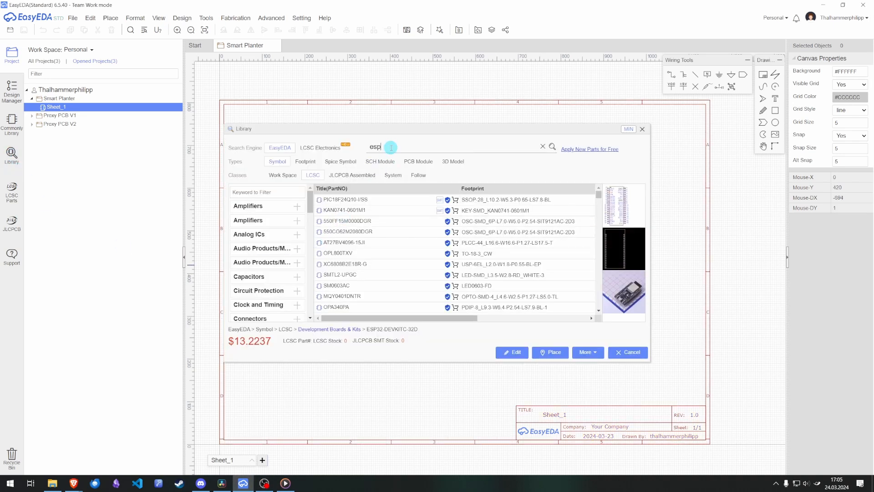
type("32 devkit v")
key("Return")
left_click(369, 211)
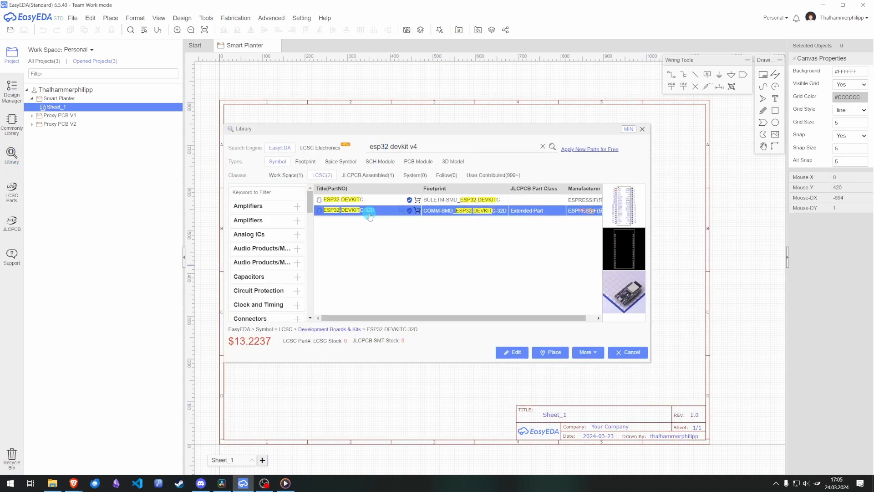
left_click(551, 352)
left_click(457, 267)
key("Escape")
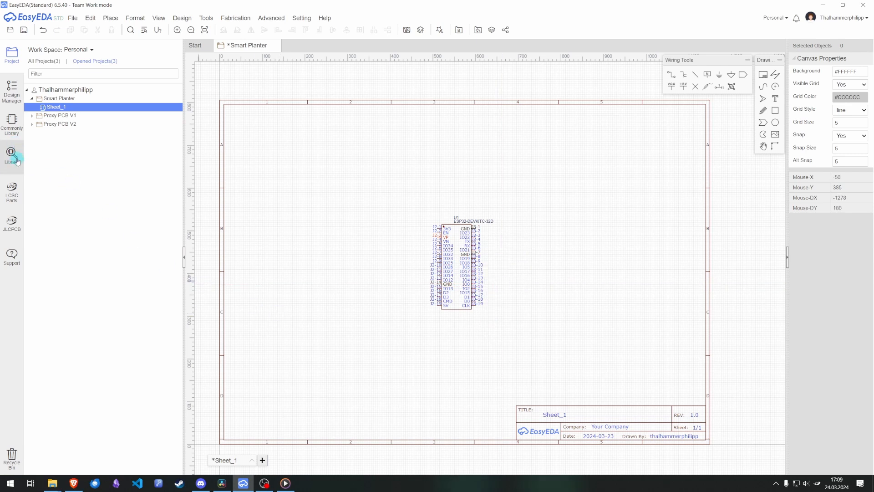
Search the component library for "d1 player mini" and place the DFPlayer Mini MP3 Player module to the right of the ESP32
left_click(12, 155)
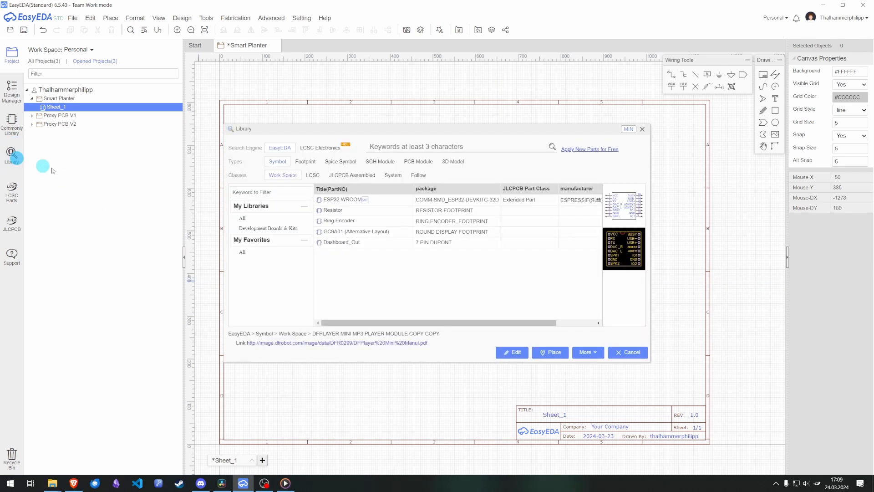
type("d1 play")
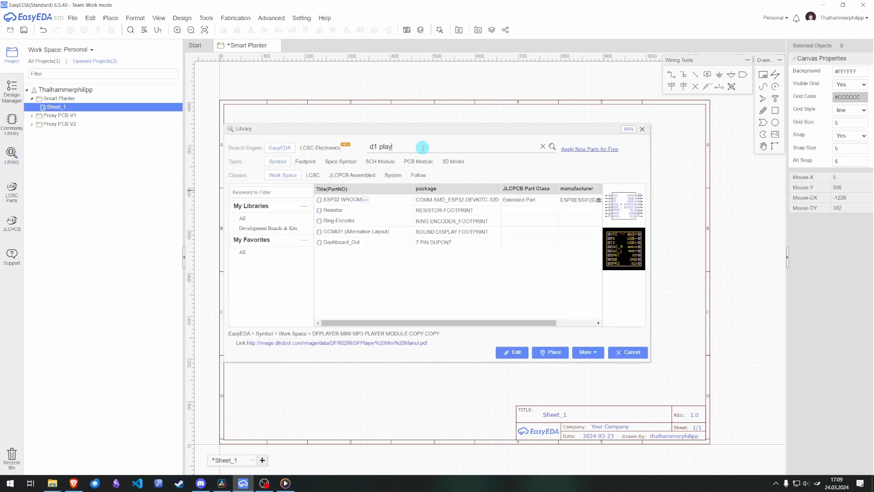
type("er mini")
key("Return")
left_click(410, 201)
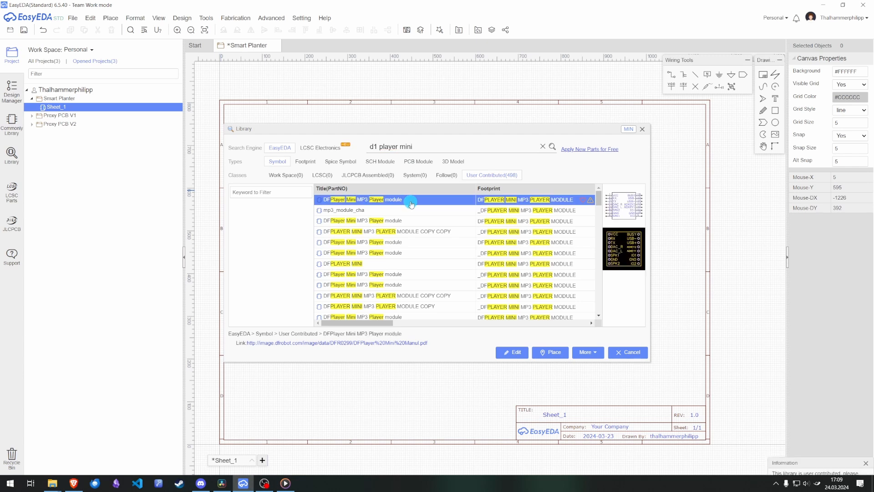
double_click(515, 291)
left_click(561, 243)
right_click(572, 303)
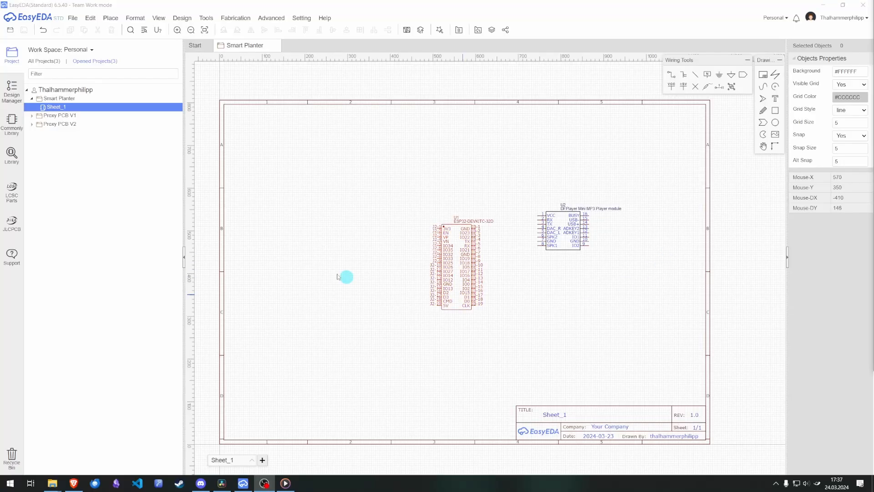
Create a new blank schematic symbol
left_click(73, 18)
mouse_move(74, 31)
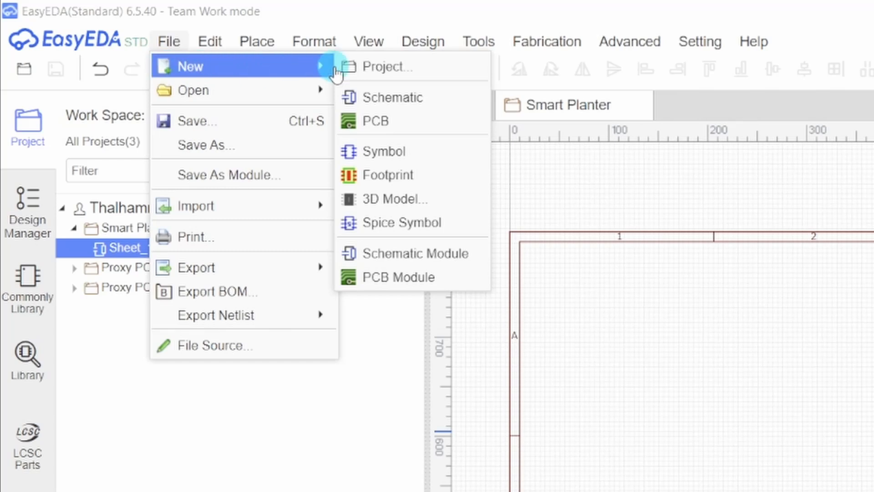
left_click(438, 157)
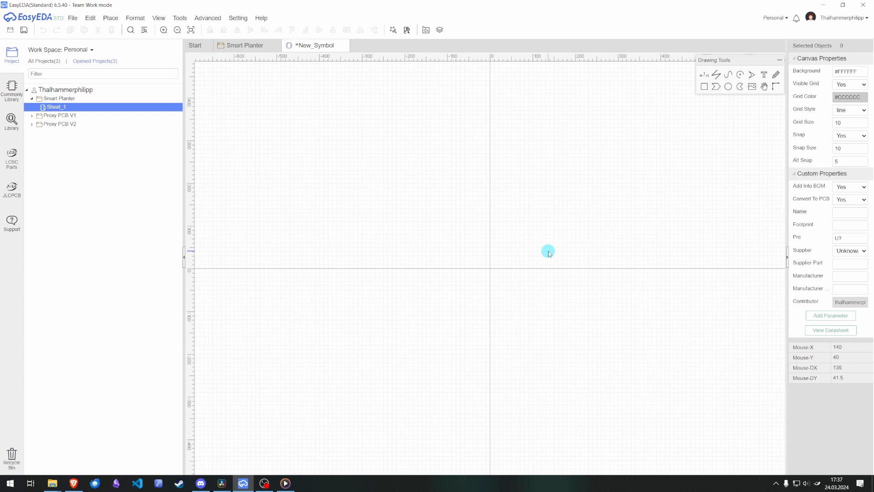
Place three pins in a vertical column, starting at the origin and spaced 20 units apart downwards
left_click(703, 75)
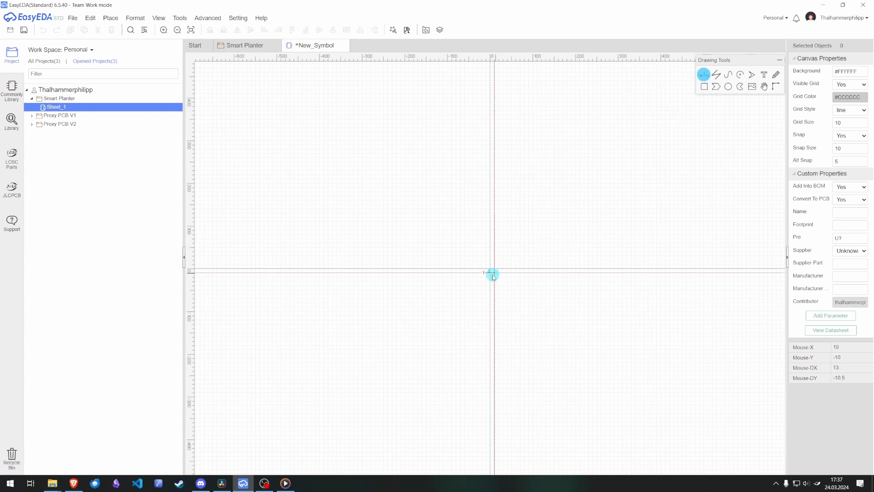
scroll(493, 273, "up", 3)
left_click(525, 247)
scroll(523, 282, "up", 2)
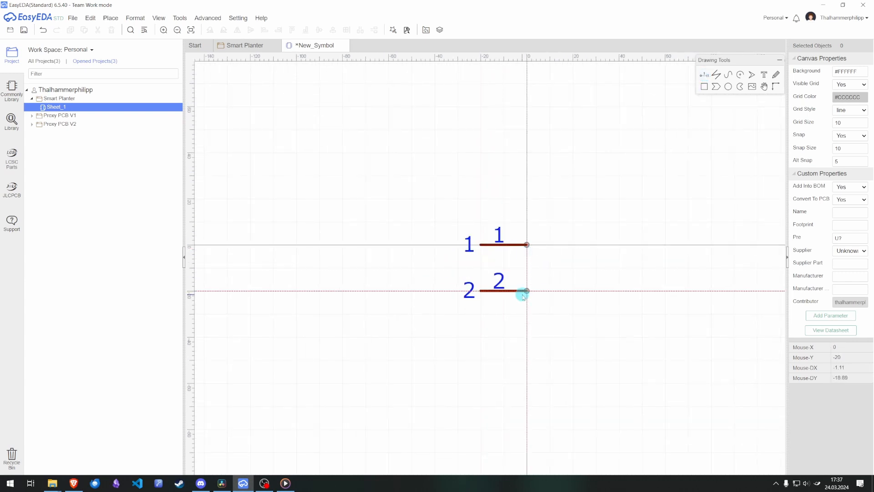
left_click(524, 296)
left_click(523, 343)
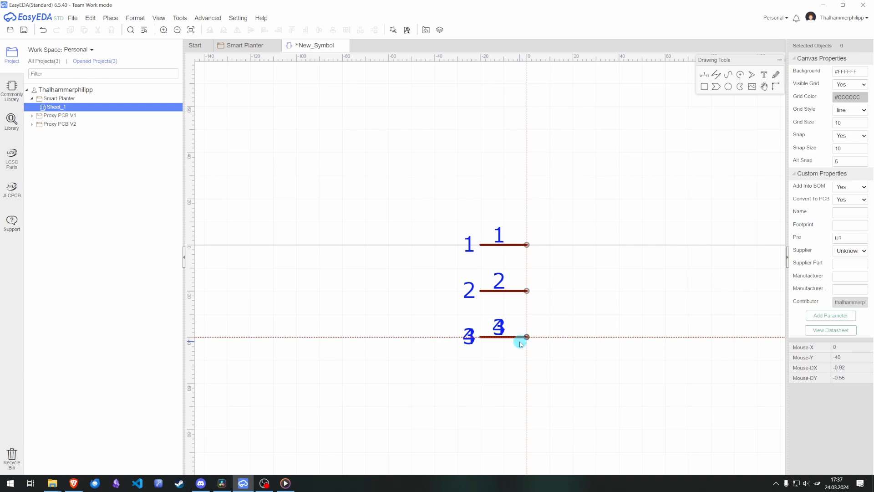
key("Escape")
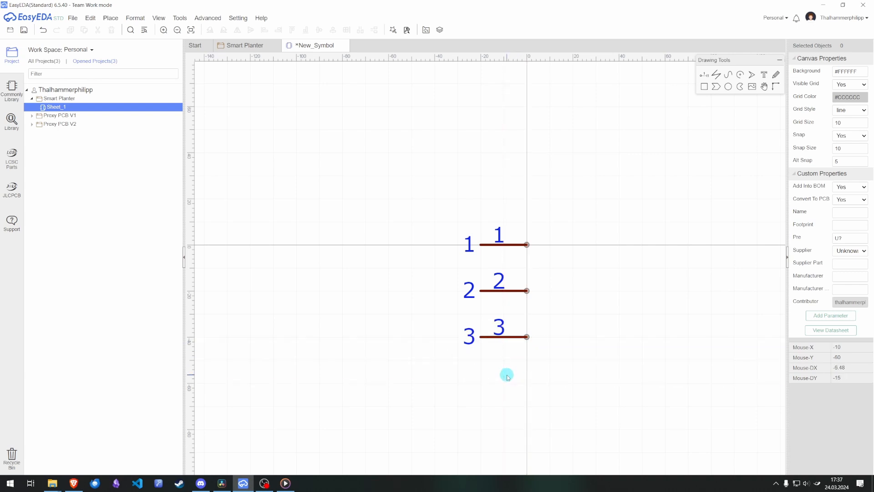
Name pins 1, 2 and 3 of the symbol GND, Data and 5.5V respectively
double_click(469, 246)
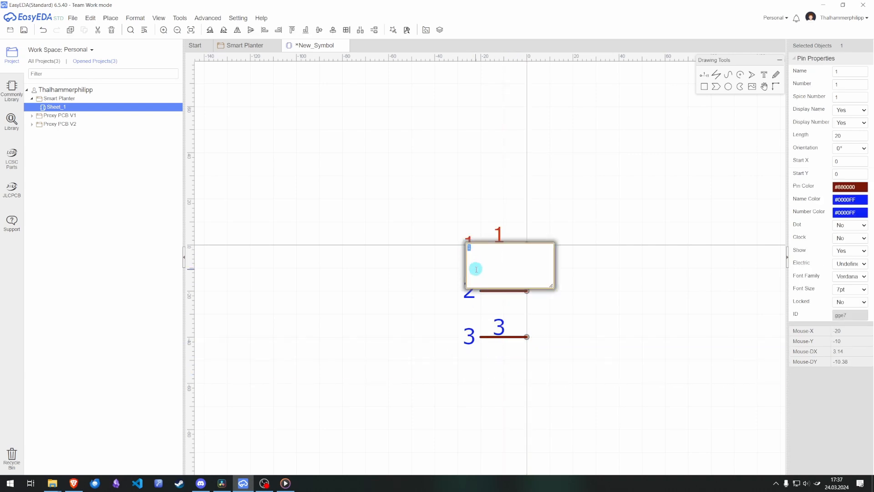
key("Return")
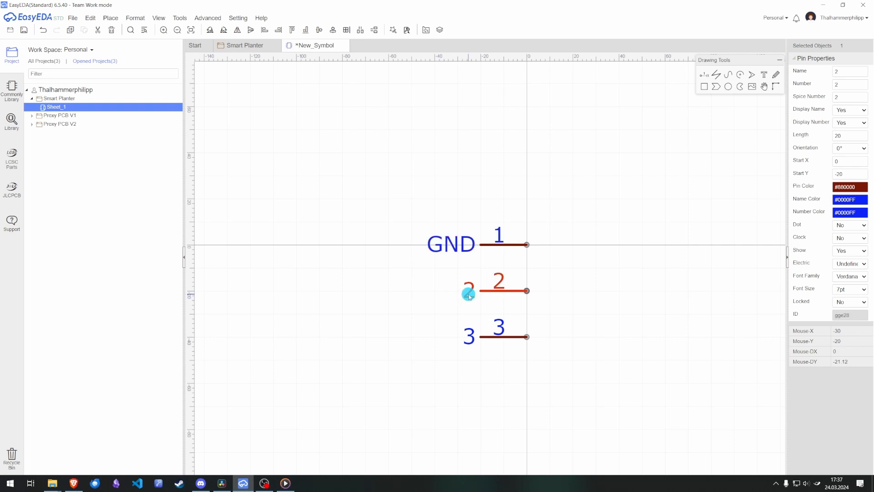
double_click(468, 294)
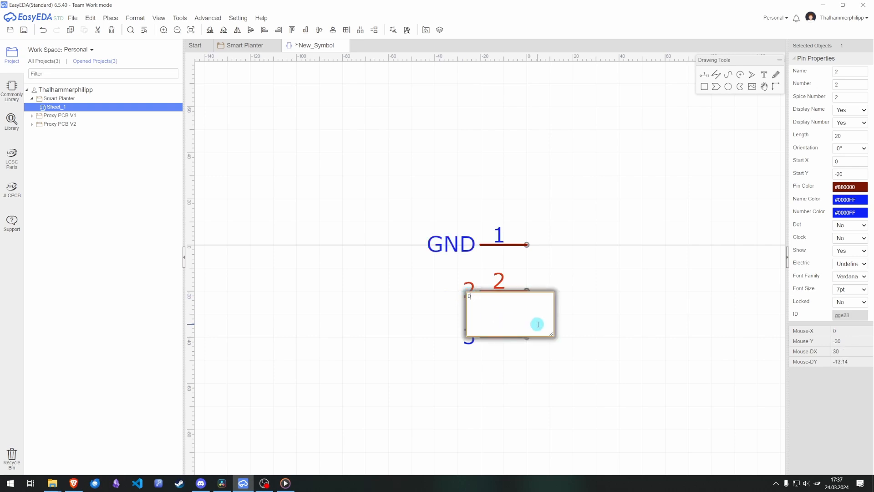
type("Data")
key("Return")
double_click(466, 337)
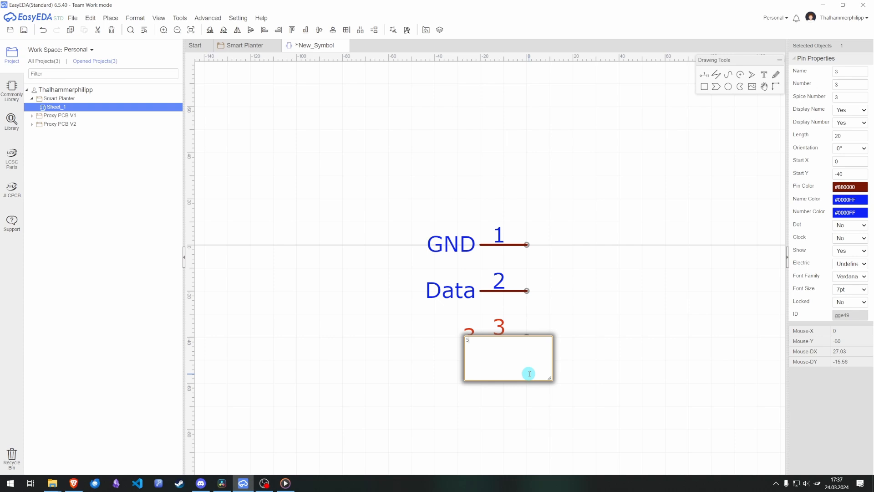
key("Return")
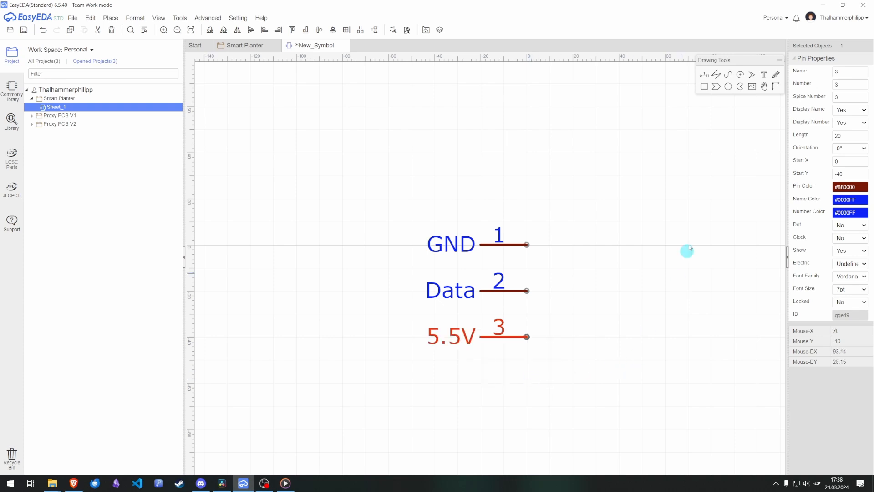
Draw a rectangular symbol body about 30 units wide and 60 units tall around the right ends of the three pins
left_click(705, 86)
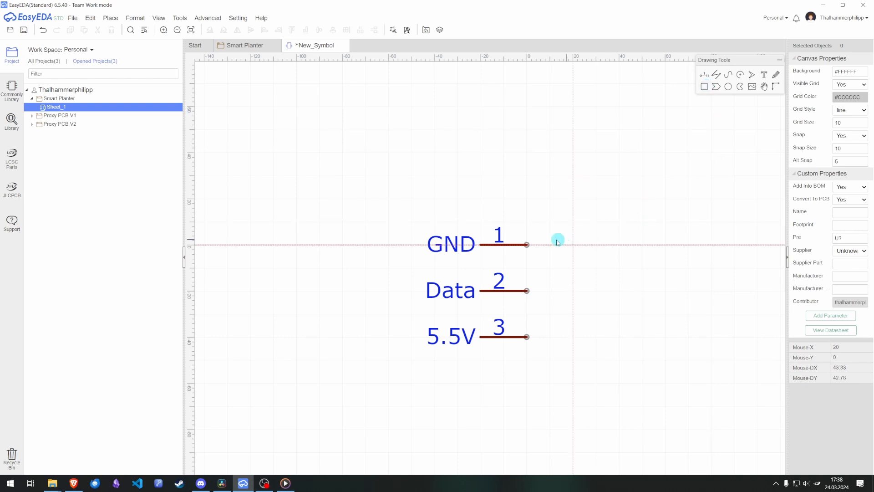
mouse_move(508, 228)
left_mouse_down()
mouse_move(550, 267)
mouse_move(529, 334)
mouse_move(545, 359)
mouse_move(565, 364)
left_mouse_up()
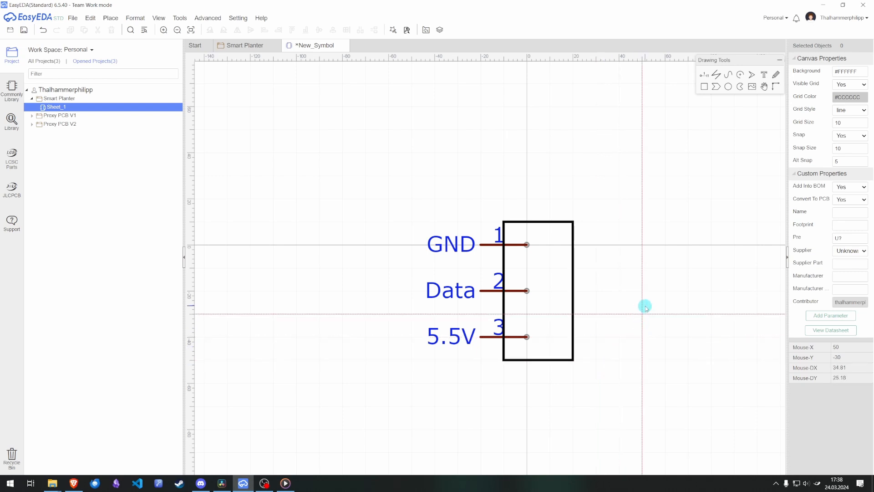
key("Escape")
Save the symbol with the title "MotionSensor"
key("ctrl+s")
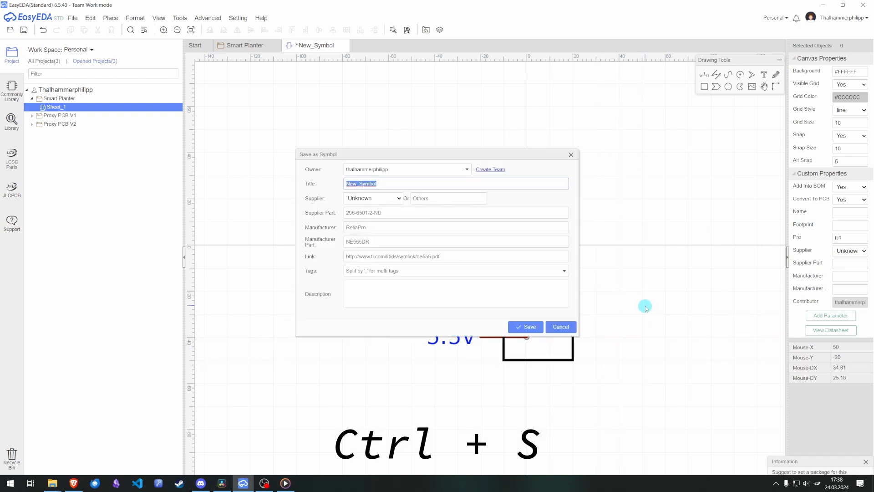
type("Mot")
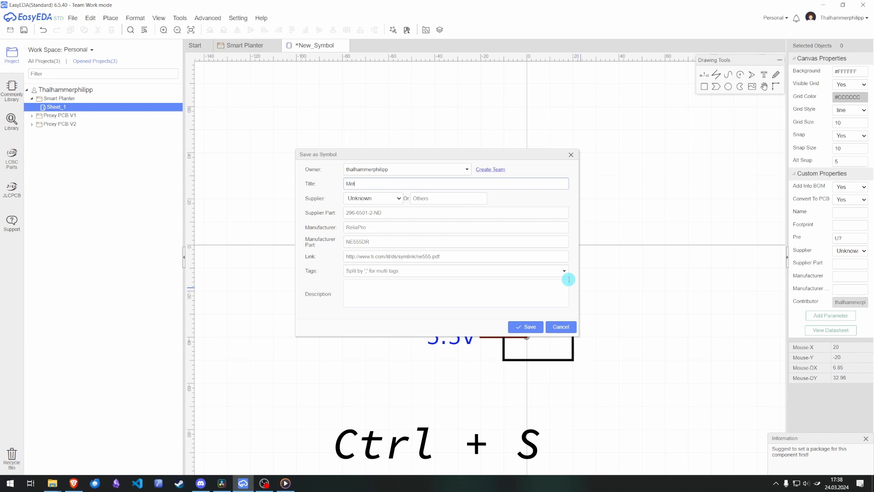
type("ionSensor")
left_click(527, 327)
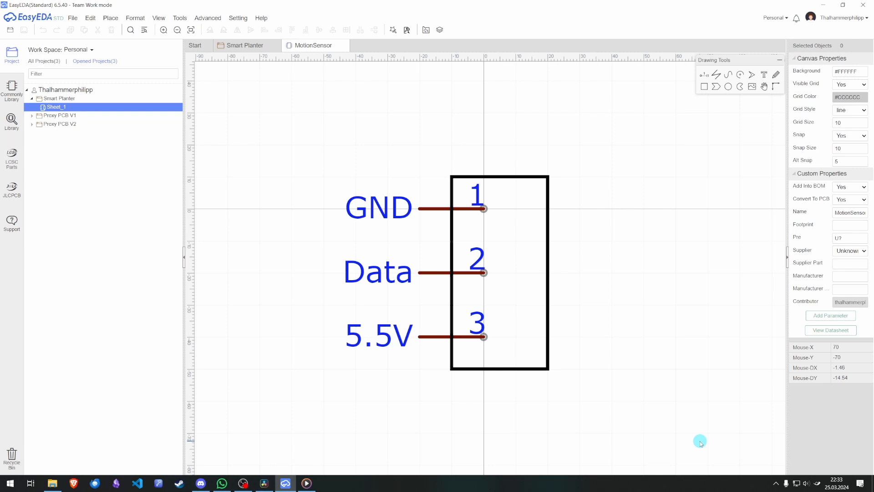
Create a new blank footprint
left_click(73, 18)
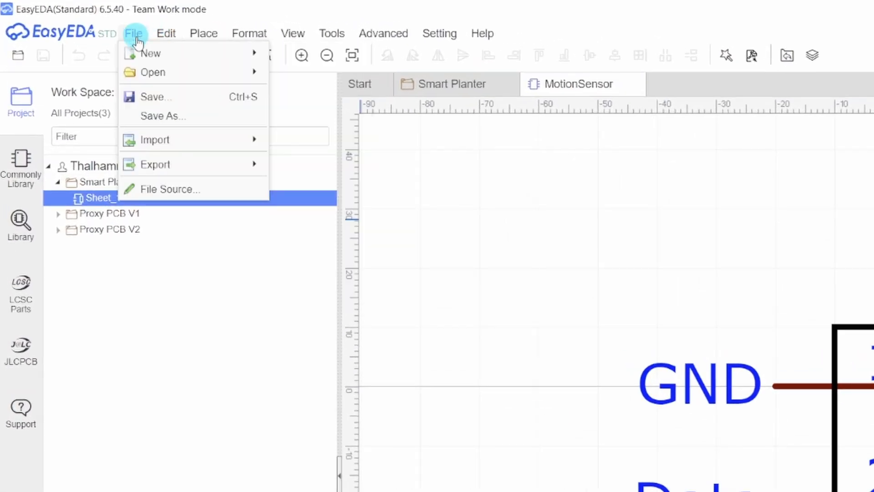
mouse_move(146, 53)
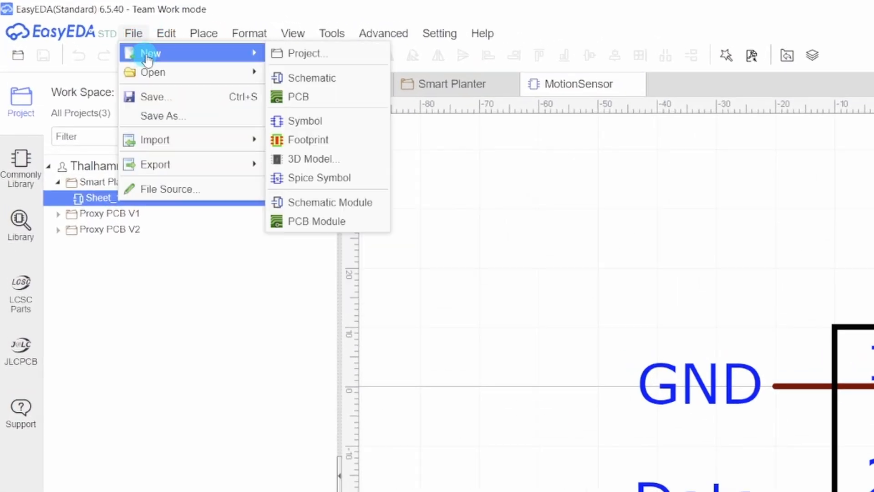
left_click(324, 140)
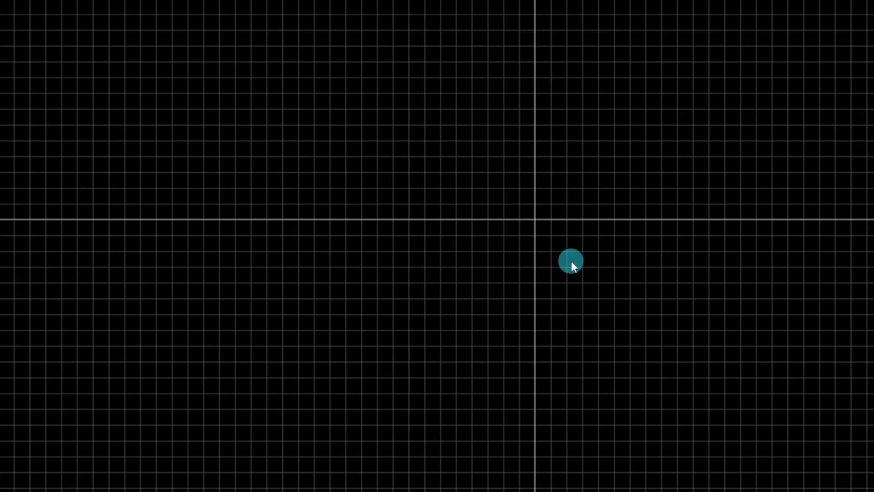
Set the footprint canvas's snap size to 2.54 mm and apply the change
right_click(571, 261)
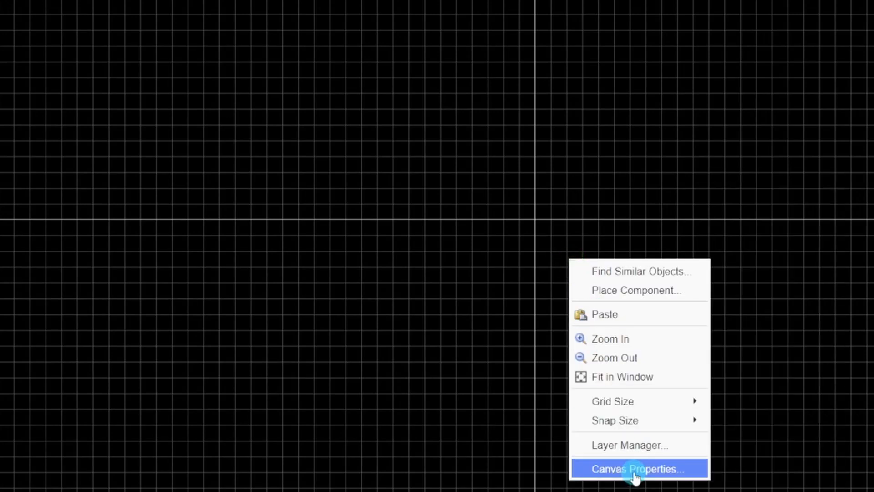
left_click(699, 470)
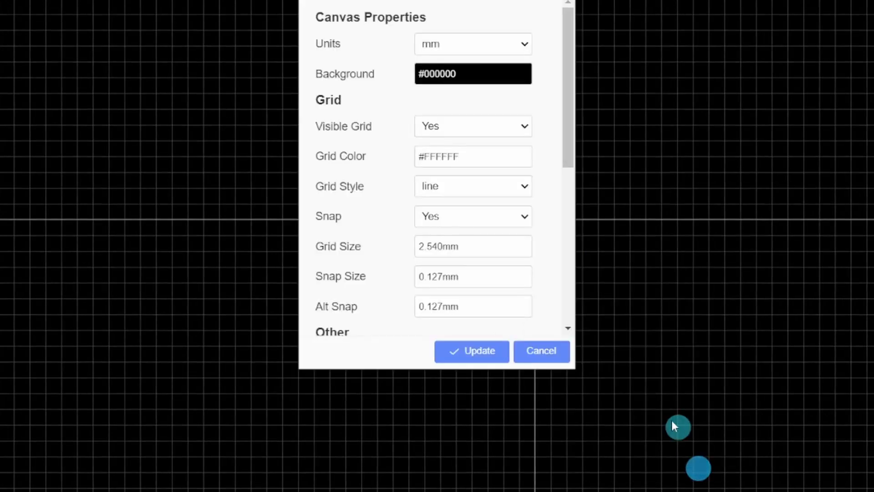
double_click(456, 277)
left_click_drag(457, 276, 412, 275)
type("2.54")
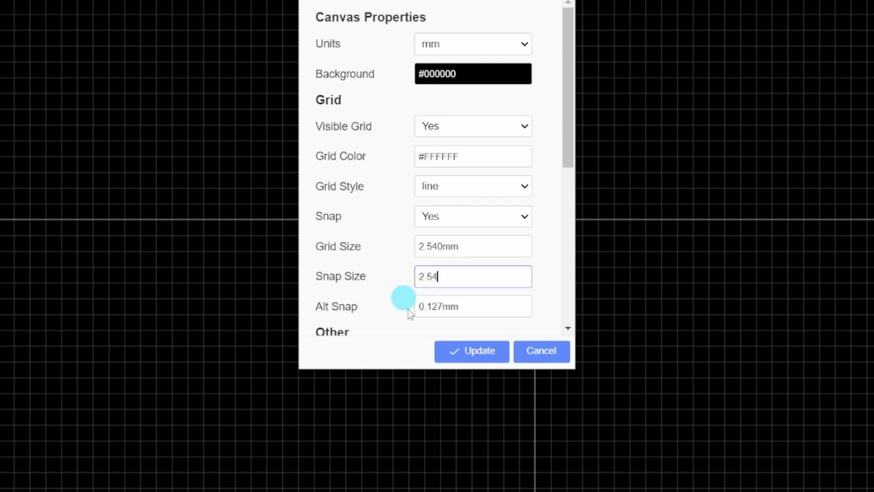
left_click(470, 356)
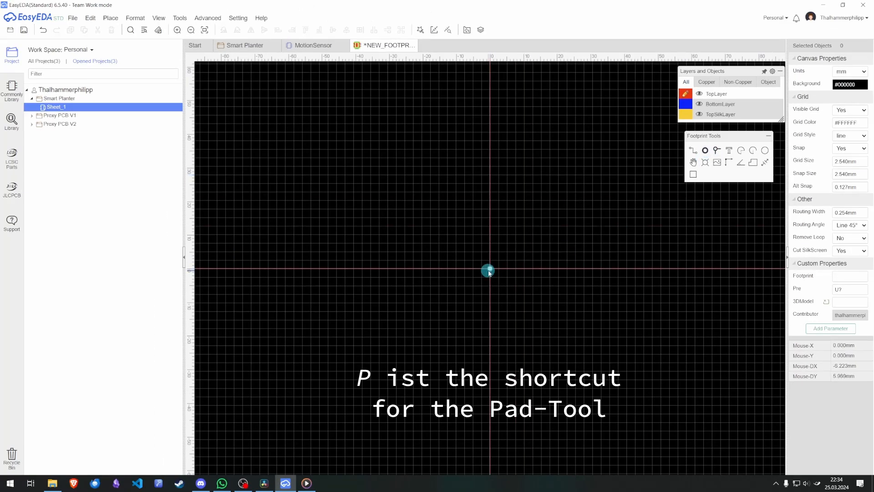
Place three pads in a vertical column from the origin downwards, one 2.54 mm grid step apart
left_click(490, 276)
left_click(493, 291)
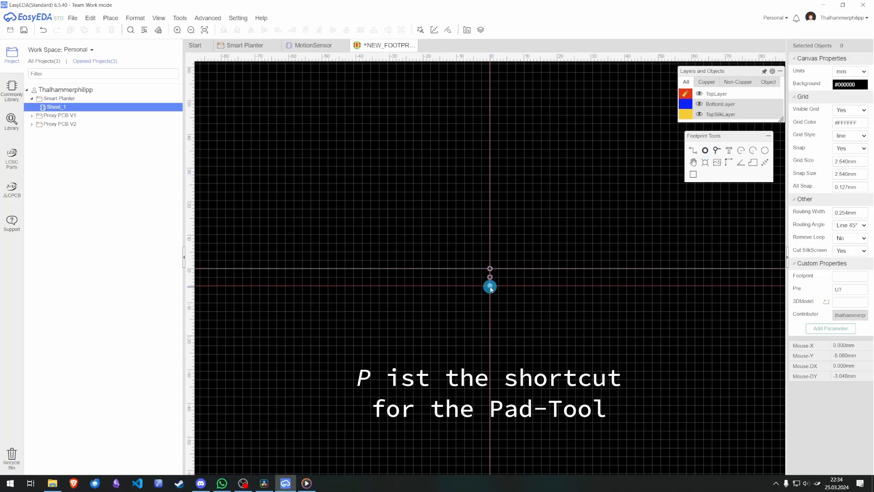
scroll(494, 286, "up", 5)
key("Escape")
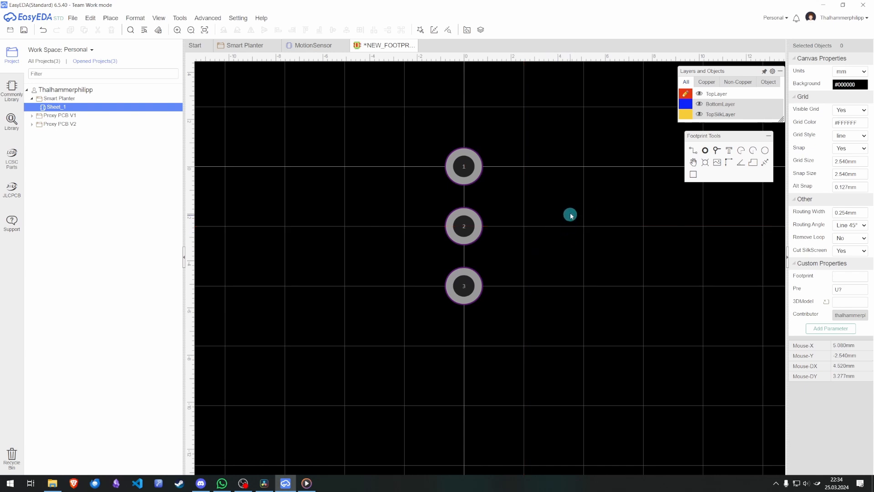
right_click_drag(570, 215, 457, 232)
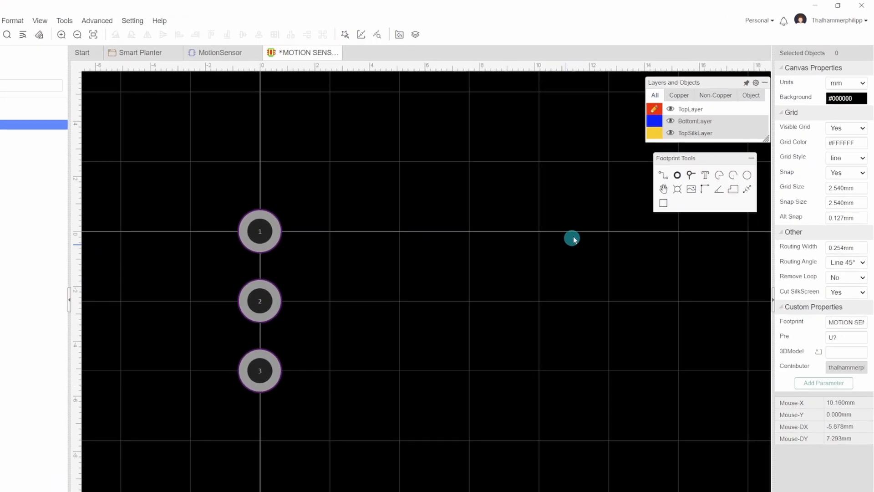
Place three text labels on the TopSilkLayer, one beside each pad, using the finer snap for alignment
mouse_move(687, 117)
left_click(586, 180)
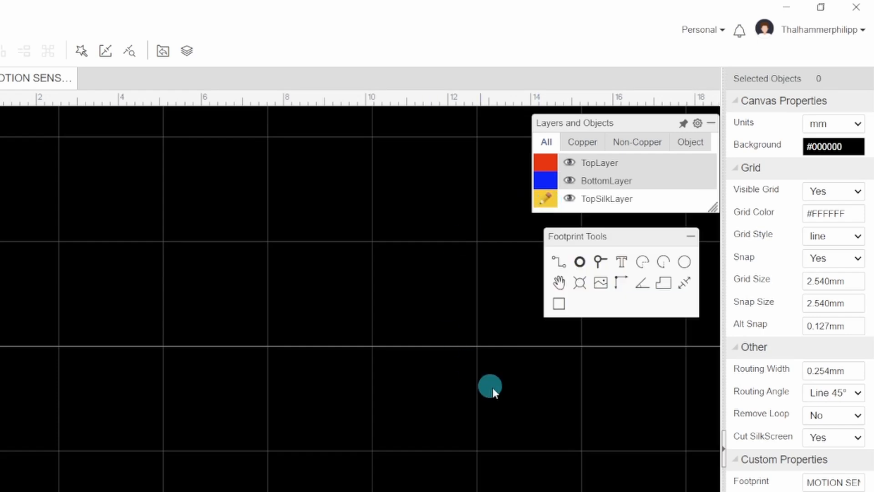
left_click(652, 231)
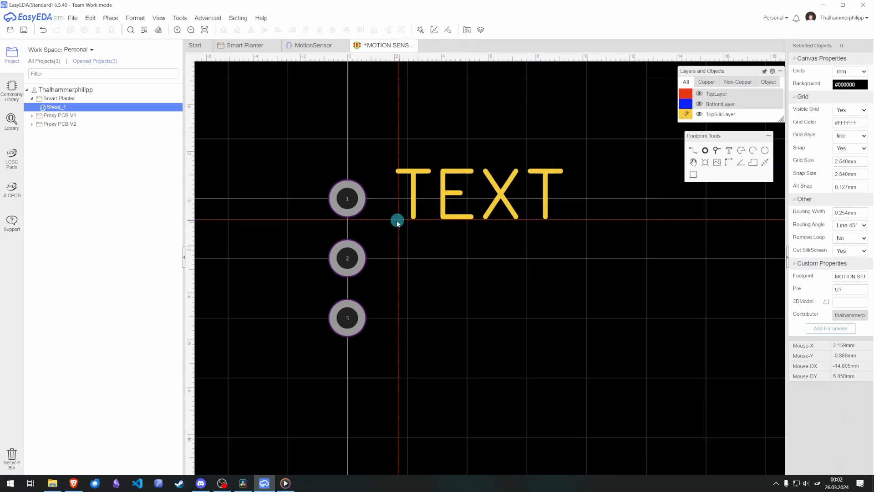
left_click(376, 221)
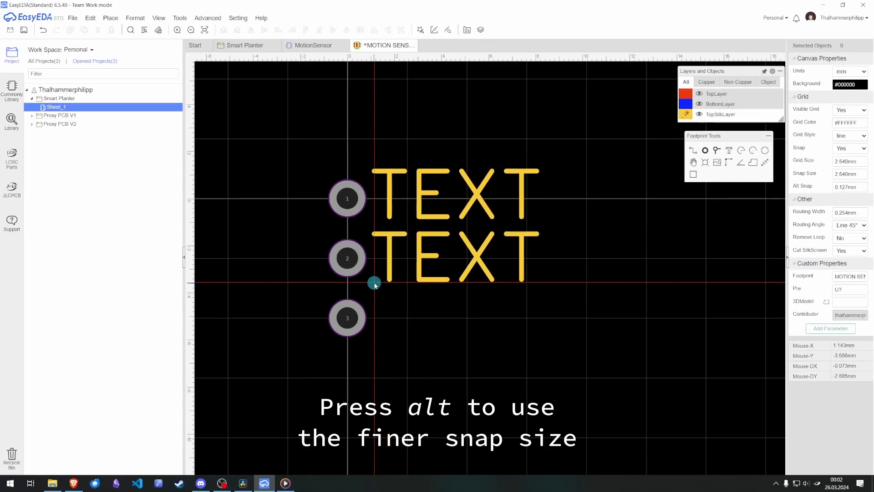
left_click(375, 283)
left_click(374, 348)
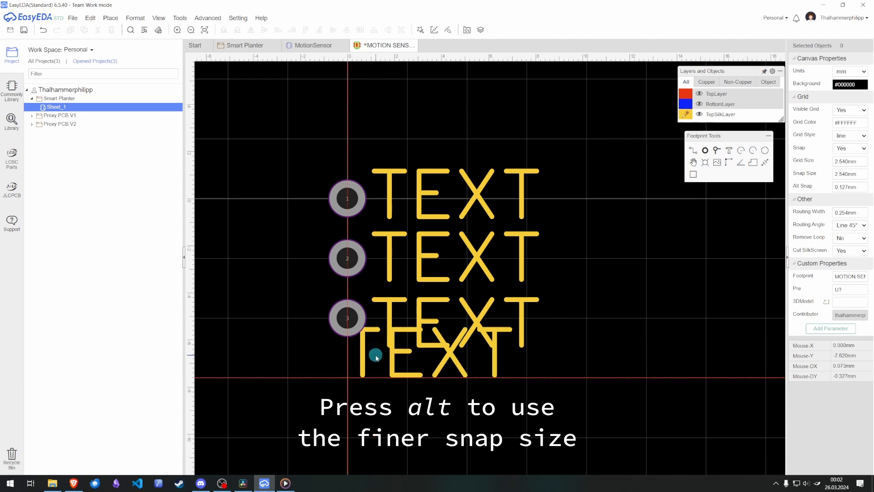
key("Escape")
Change the three silkscreen labels to "GND" at pad 1, "DATA" at pad 2 and "5.5V" at pad 3
left_click(426, 215)
double_click(425, 214)
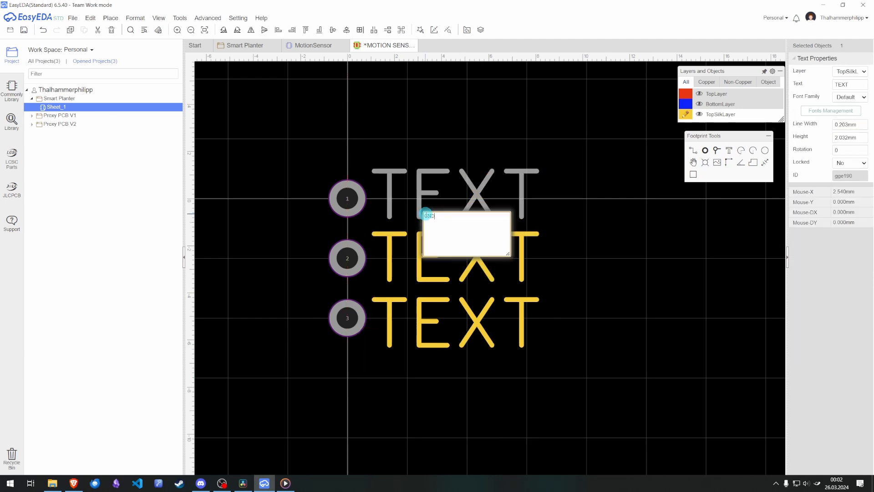
key("Return")
left_click(430, 254)
double_click(433, 259)
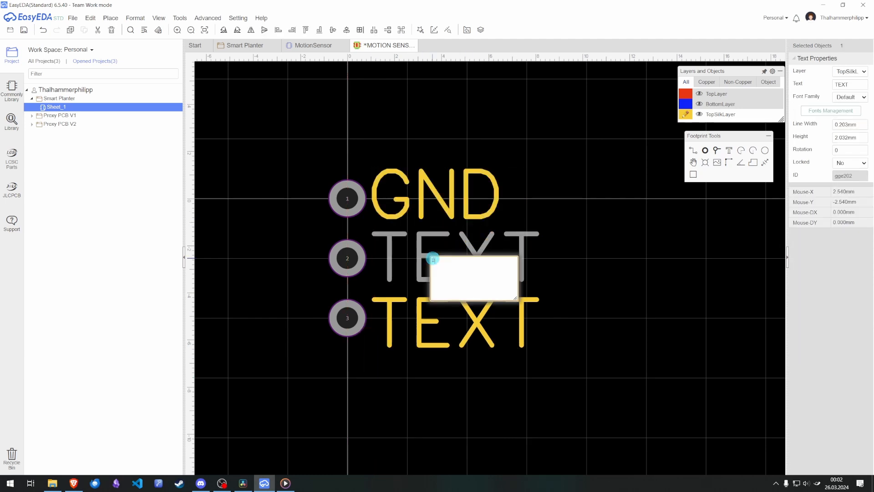
type("DATA")
key("Return")
double_click(428, 314)
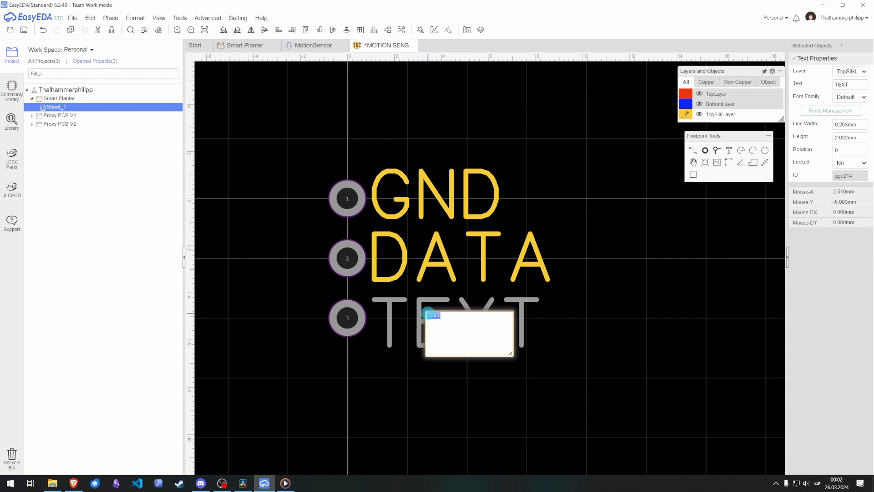
key("Return")
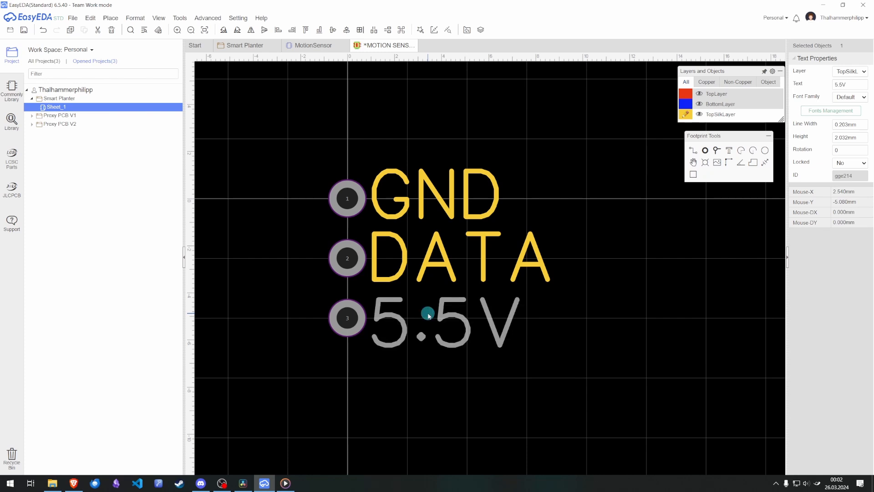
left_click(619, 330)
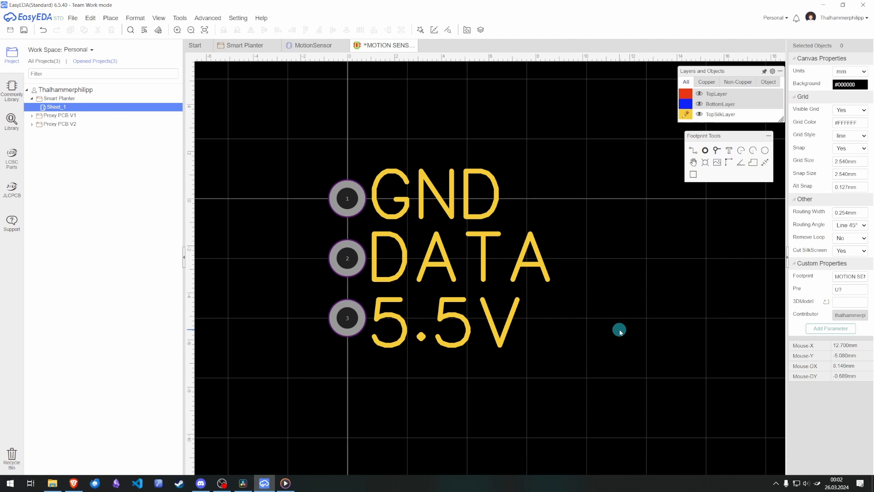
Save the footprint with the title "MOTION SENSOR FOOTPRINT"
key("ctrl+s")
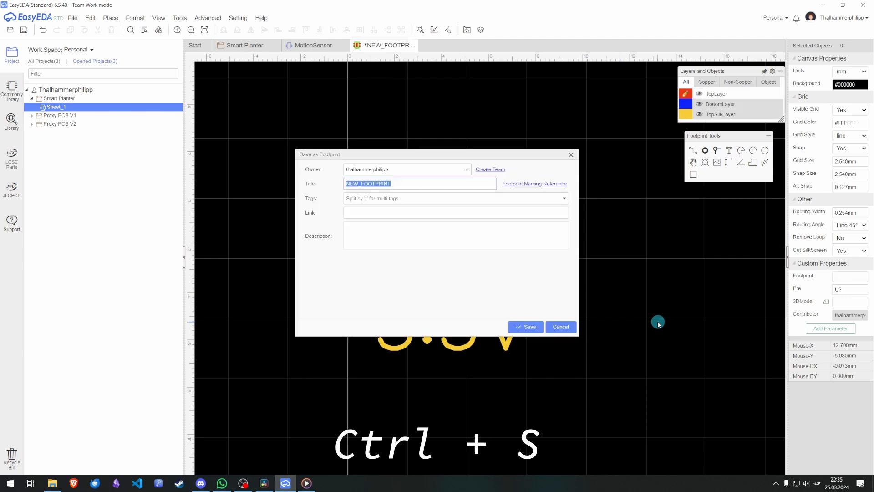
type("MOTION SENSOR FOOTPRINT")
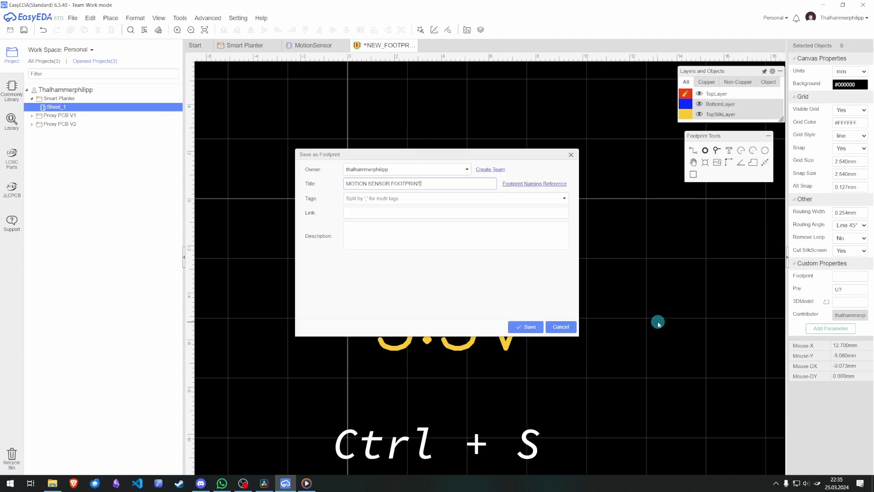
left_click(524, 327)
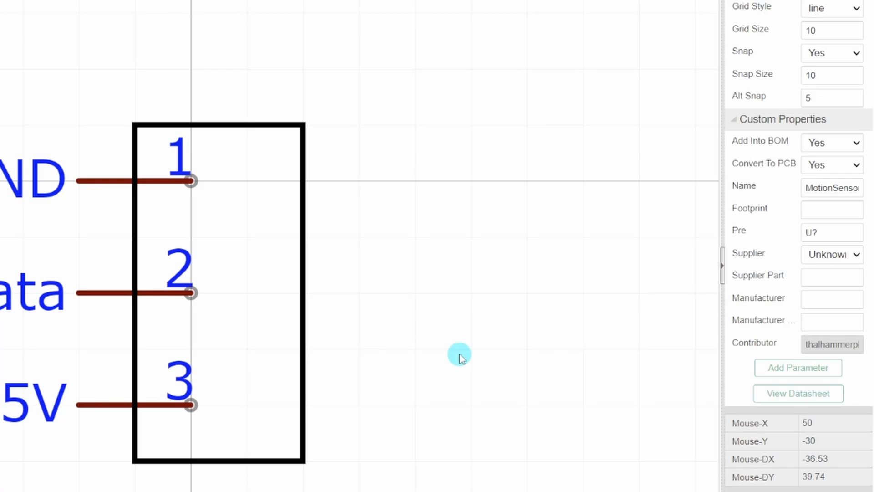
Search the workspace footprints for "Motion" and assign MOTION SENSOR FOOTPRINT to the MotionSensor symbol
left_click(843, 210)
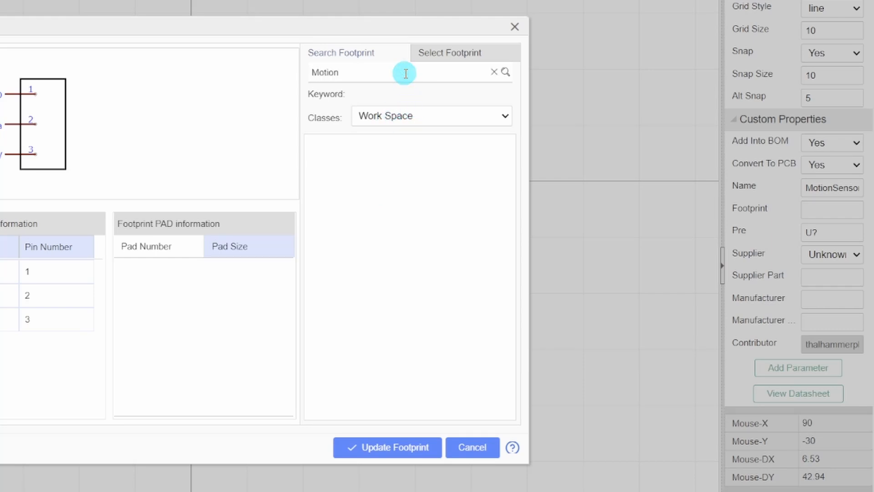
key("Return")
left_click(409, 158)
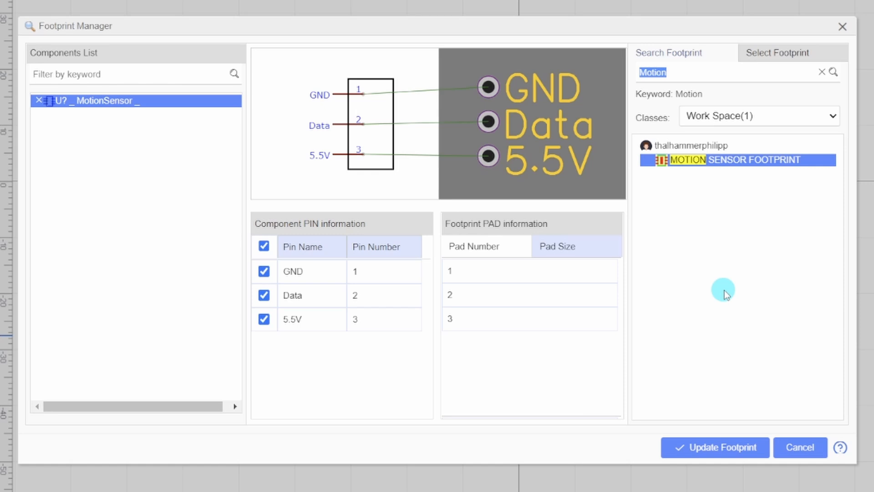
left_click(738, 447)
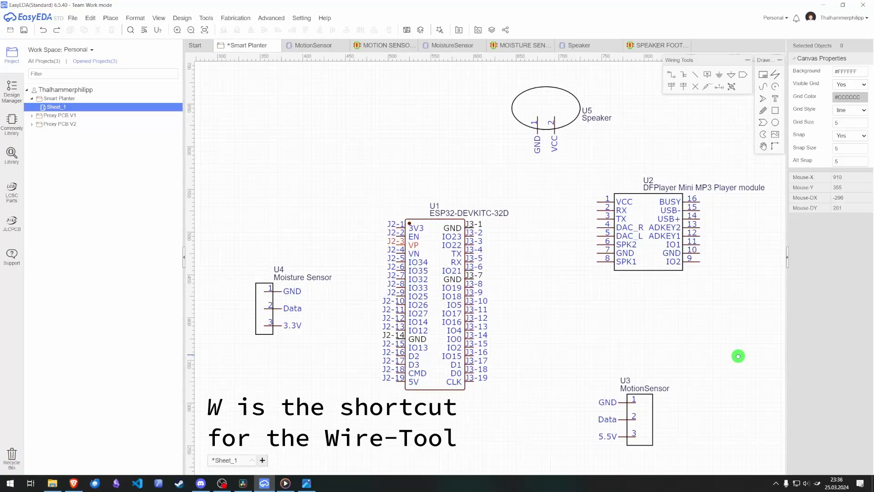
Wire the moisture sensor to the ESP32: GND to GND at J2-14, Data to IO14 and 3.3V to 3V3
key("w")
left_click(260, 297)
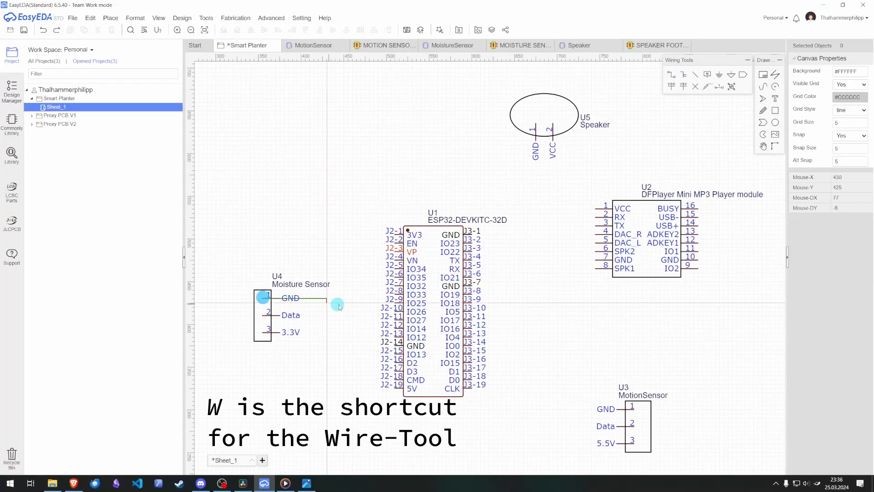
scroll(328, 340, "up", 3)
left_click(414, 352)
left_click(271, 281)
left_click(491, 306)
left_click(523, 305)
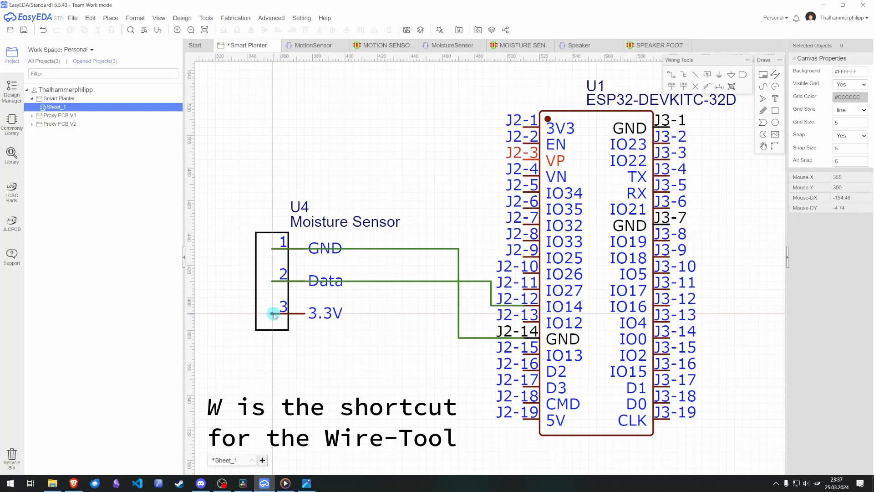
left_click(272, 313)
left_click(443, 127)
left_click(524, 127)
Wire the motion sensor to the ESP32: GND to GND at J3-7, Data to IO5 and 5.5V to 5V
scroll(442, 387, "down", 3)
mouse_move(655, 334)
right_mouse_down()
mouse_move(486, 244)
mouse_move(491, 223)
right_mouse_up()
left_click(562, 314)
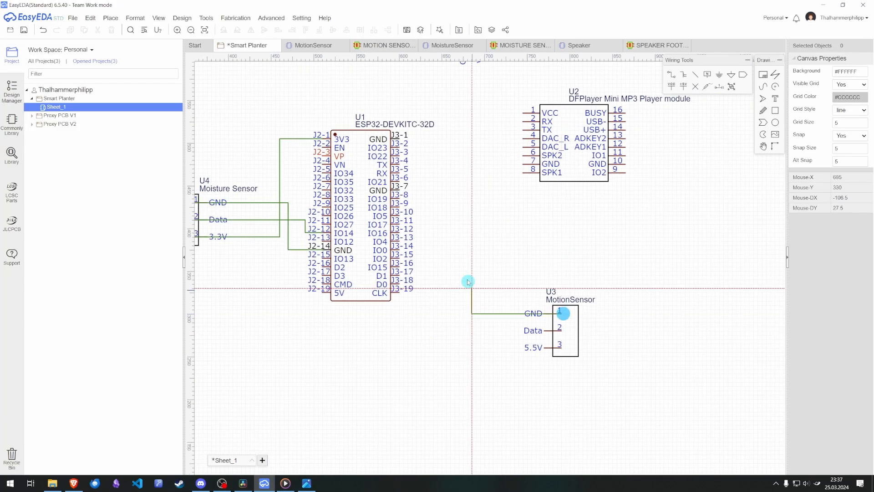
left_click(429, 190)
left_click(400, 190)
left_click(562, 331)
left_click(420, 215)
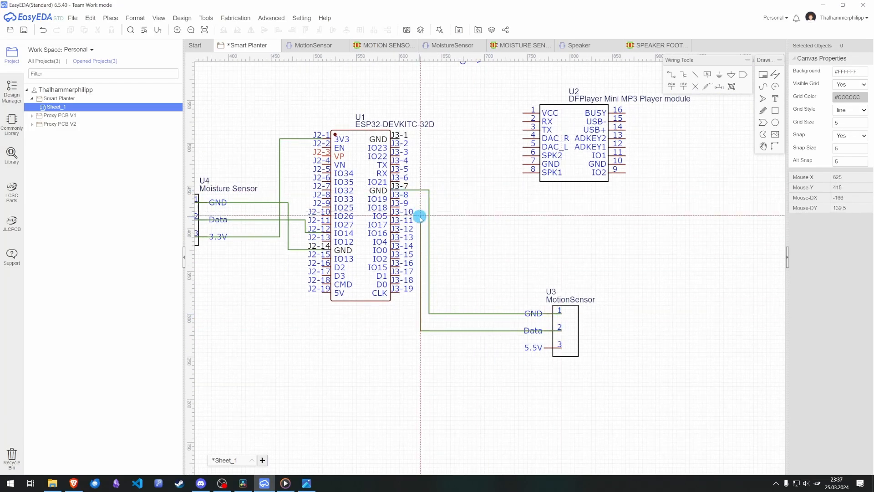
left_click(400, 215)
left_click(562, 347)
left_click(323, 292)
Wire the DFPlayer's VCC pin to the motion sensor's 5.5V supply wire
right_click_drag(627, 227, 629, 286)
left_click(525, 172)
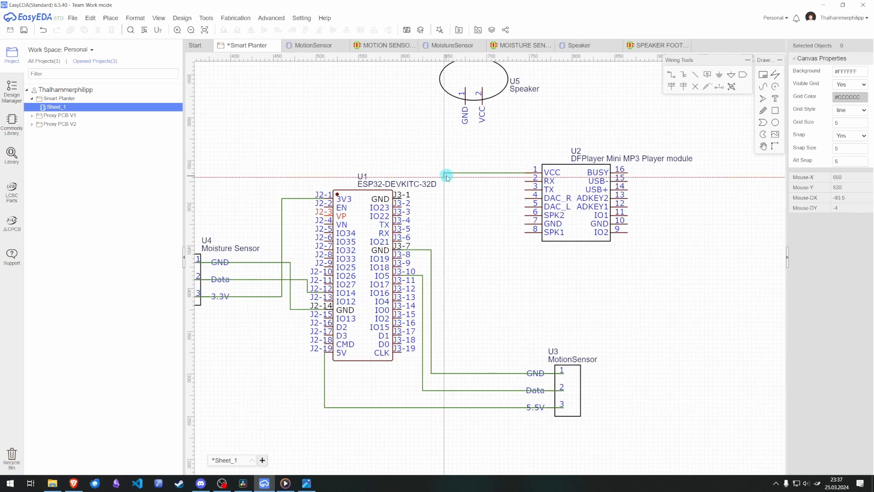
left_click(444, 407)
Wire the DFPlayer's RX pin to IO17 and its TX pin to IO16 on the ESP32
left_click(526, 181)
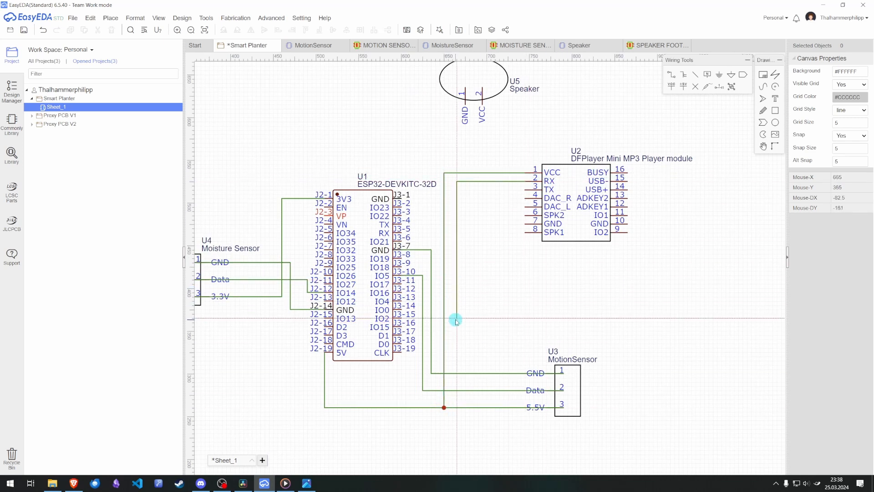
scroll(451, 313, "up", 3)
left_click(456, 237)
left_click(319, 237)
scroll(448, 249, "down", 3)
left_click(525, 151)
scroll(463, 309, "up", 3)
left_click(291, 154)
Wire the DFPlayer's GND pin at pin 7 to the motion sensor's GND wire and end wiring
scroll(480, 307, "down", 3)
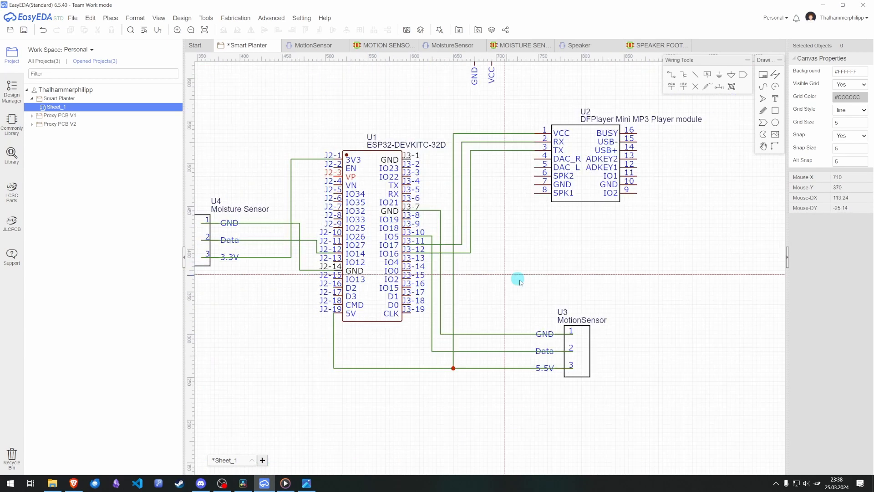
left_click(535, 185)
left_click(479, 335)
right_click(541, 208)
Move the speaker between the DFPlayer and the motion sensor and rotate it so its pins face the ESP32
scroll(540, 207, "down", 4)
left_click_drag(516, 128, 579, 238)
key("space")
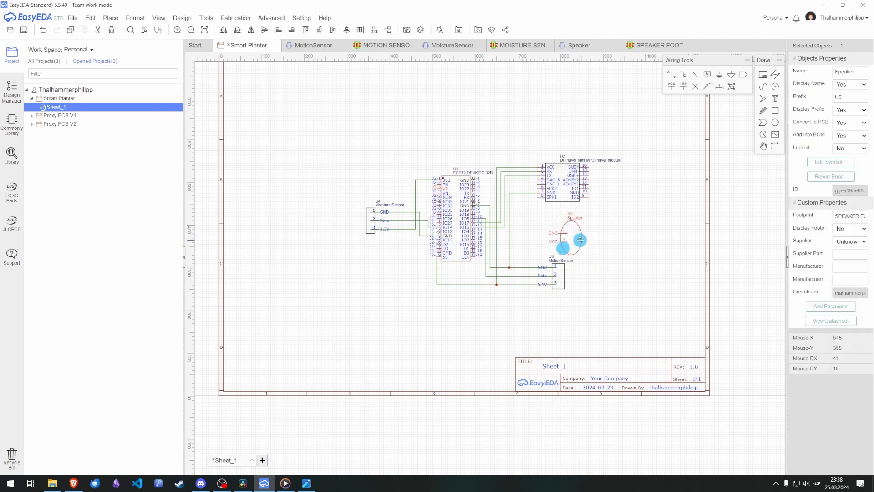
Wire the DFPlayer's SPK2 pin to the speaker's GND and its SPK1 pin to the speaker's VCC
scroll(576, 235, "up", 5)
key("w")
left_click(468, 113)
left_click(405, 228)
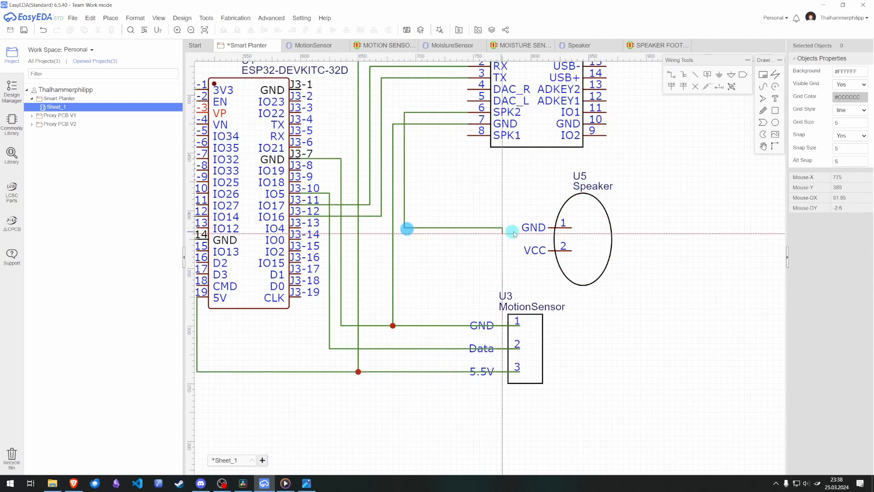
left_click(572, 227)
left_click(468, 136)
left_click(417, 251)
left_click(556, 250)
Shift the speaker and the DFPlayer module slightly away from the ESP32 with their wires attached
scroll(555, 251, "down", 4)
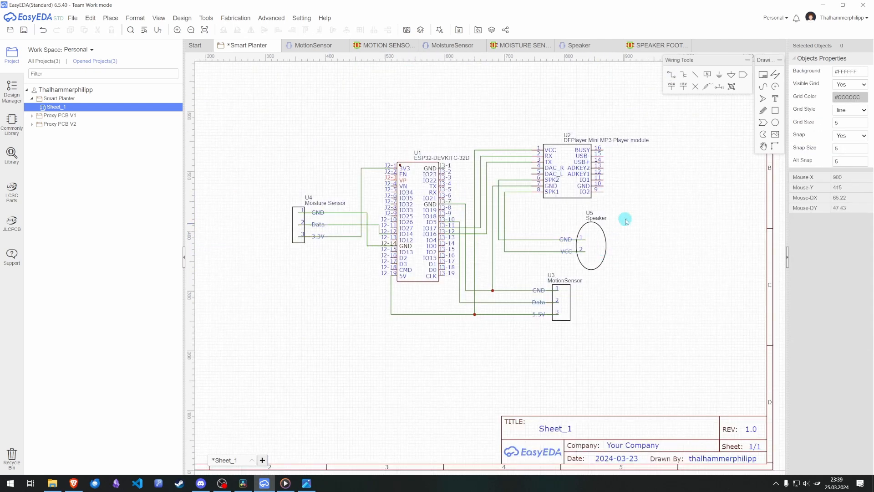
left_click(616, 250)
left_click_drag(616, 251, 614, 254)
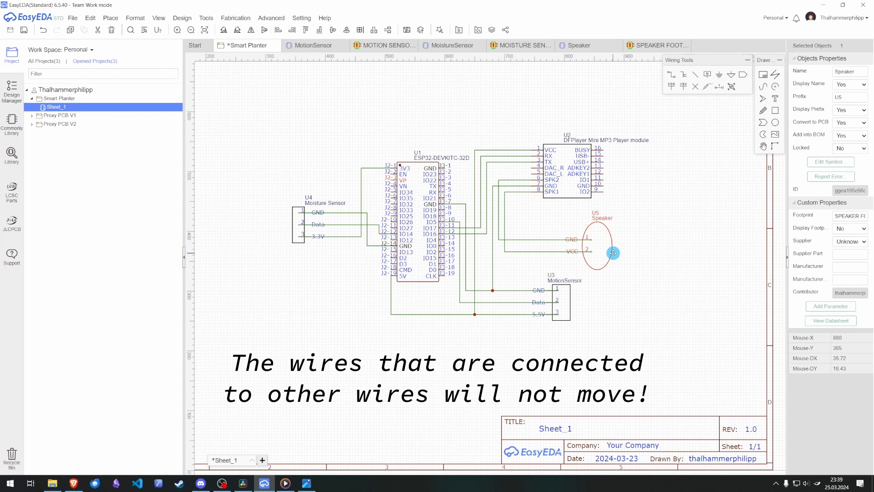
left_click(575, 183)
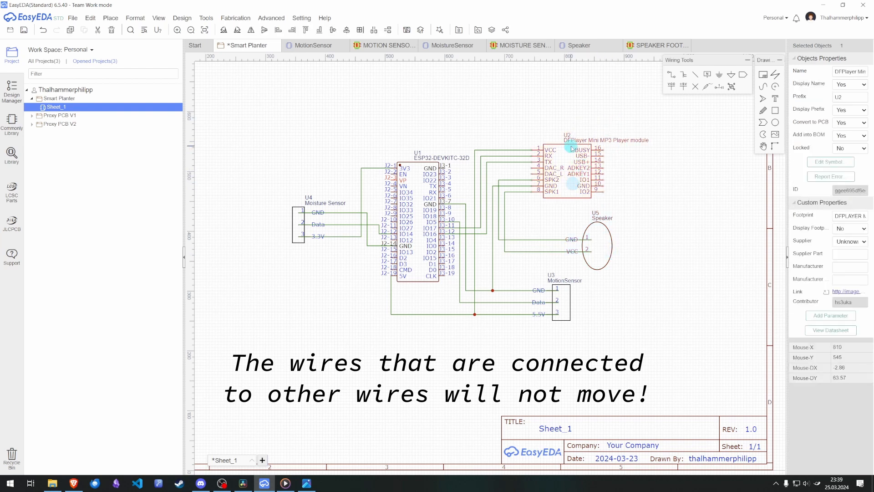
left_click_drag(572, 148, 579, 149)
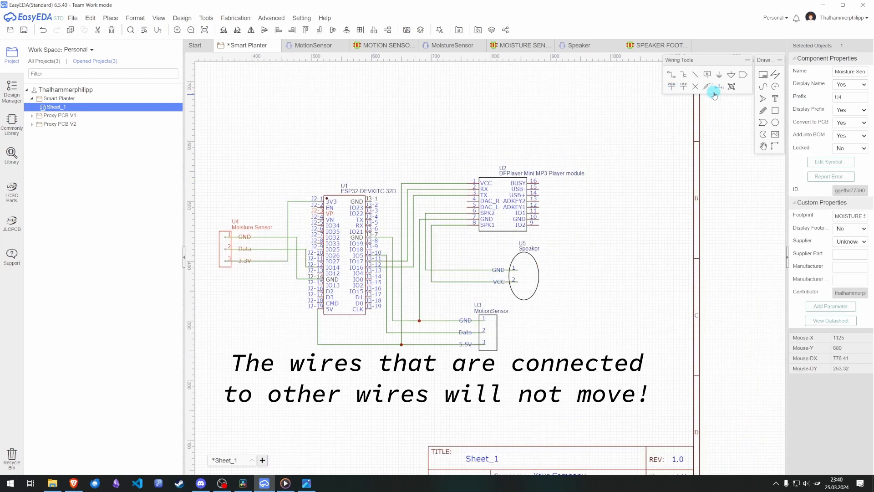
Place a ground symbol, rotated 180 degrees, on the motion sensor's GND wire
left_click(720, 76)
scroll(416, 361, "up", 5)
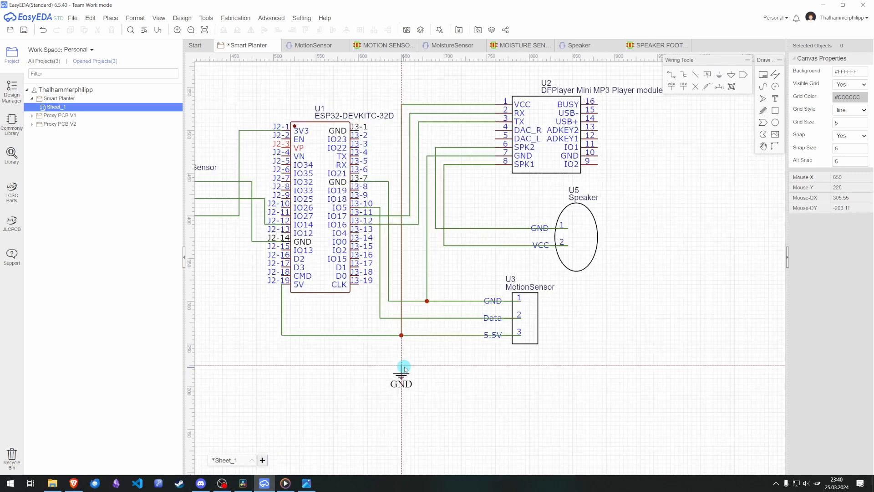
key("space")
key("space")
left_click(474, 251)
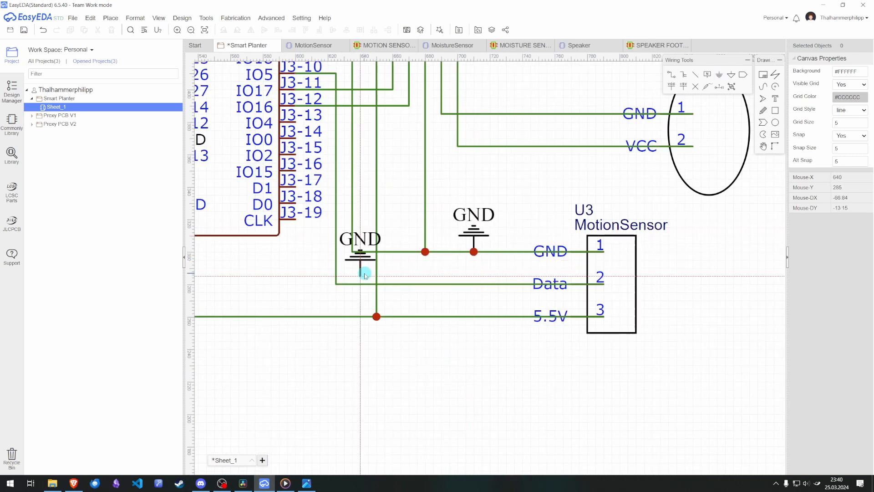
Place a second upside-down ground symbol on the moisture sensor's GND wire and end placement
scroll(362, 268, "down", 3)
right_click_drag(260, 293, 537, 347)
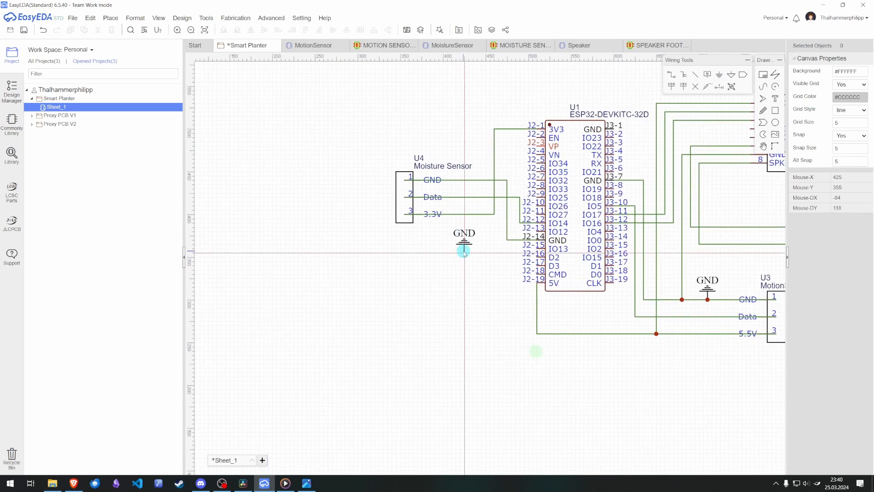
left_click(478, 180)
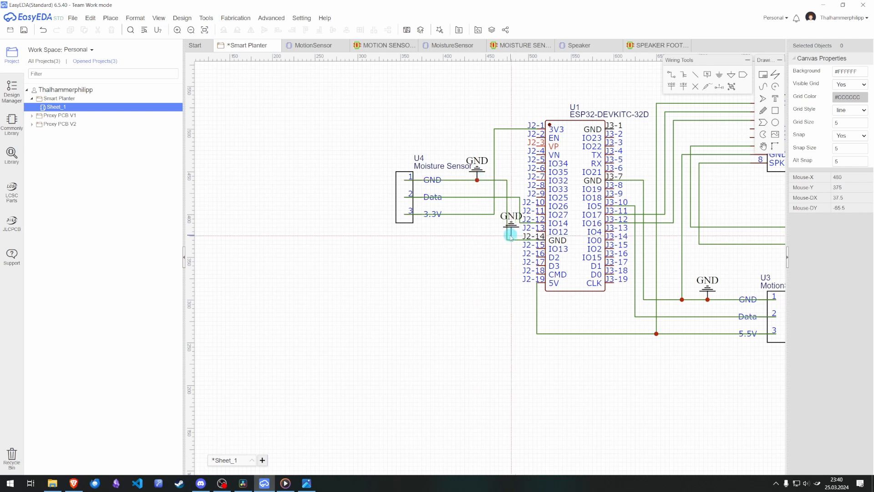
key("Escape")
scroll(487, 255, "down", 2)
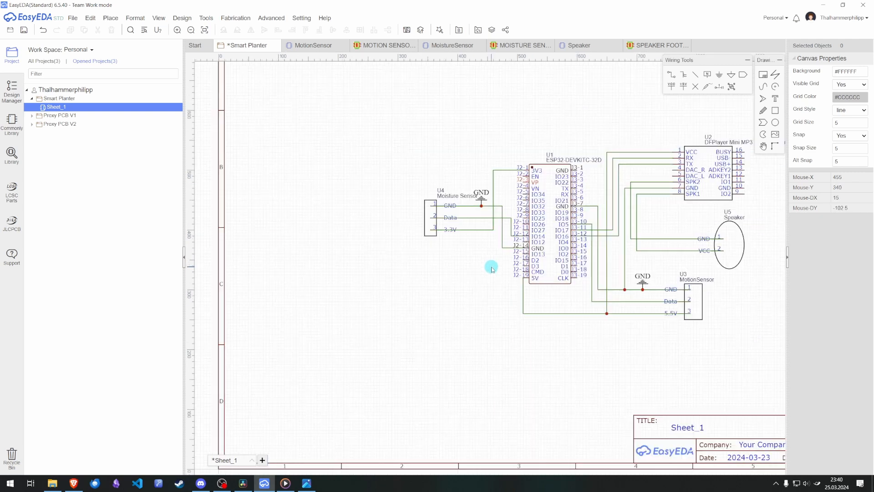
right_click_drag(457, 284, 345, 288)
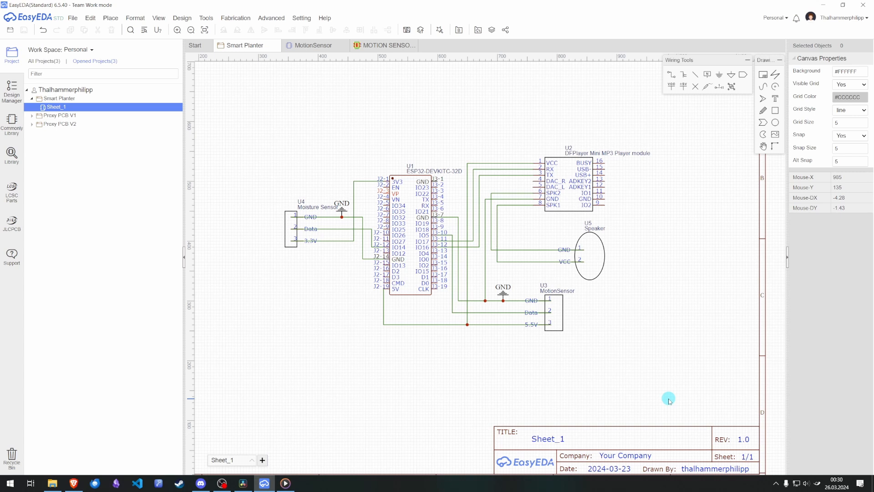
Convert the Smart Planter schematic to a PCB without checking the unfinished nets
left_click(182, 17)
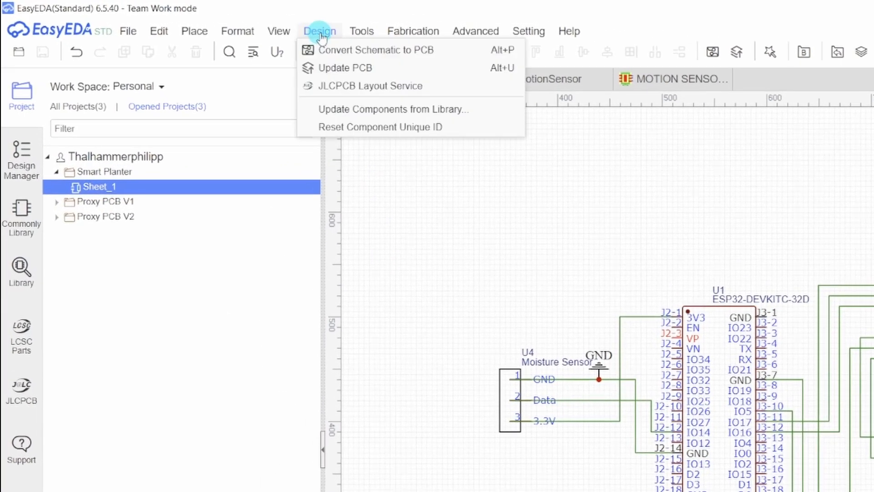
left_click(341, 51)
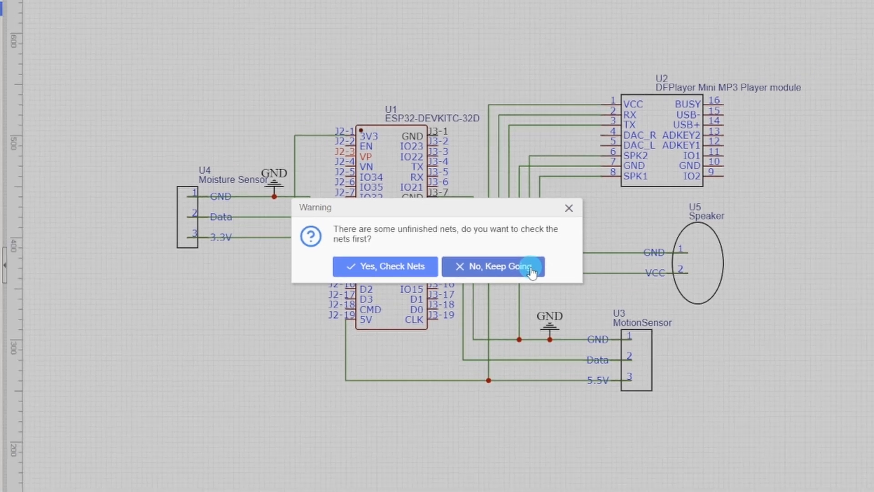
left_click(546, 274)
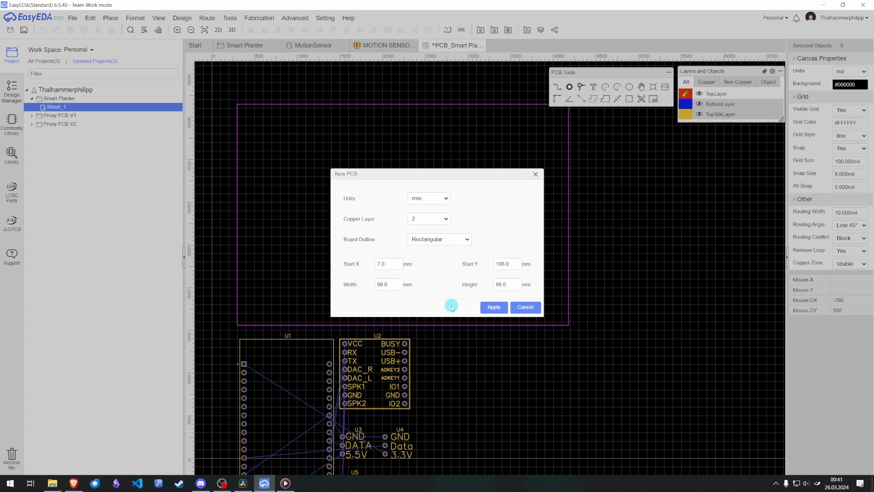
Create the two-layer PCB with a circular board outline of 30 mm radius centred at 0, 0
left_click(439, 239)
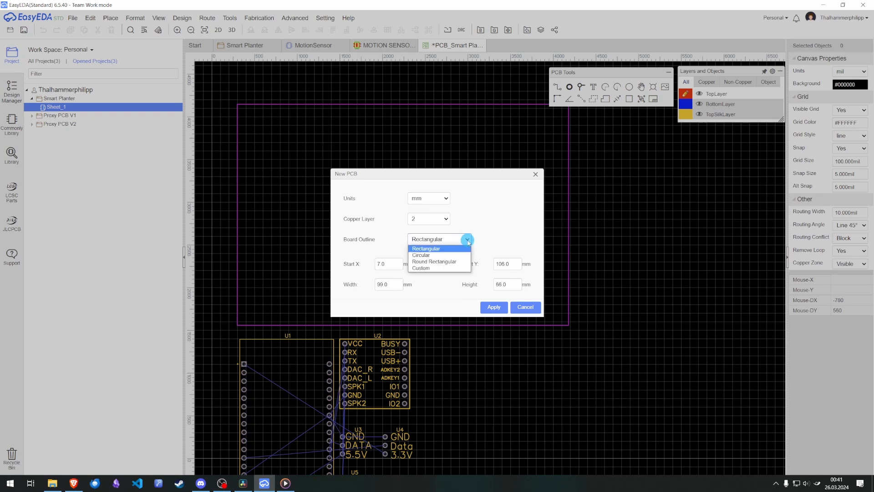
left_click(421, 258)
double_click(387, 285)
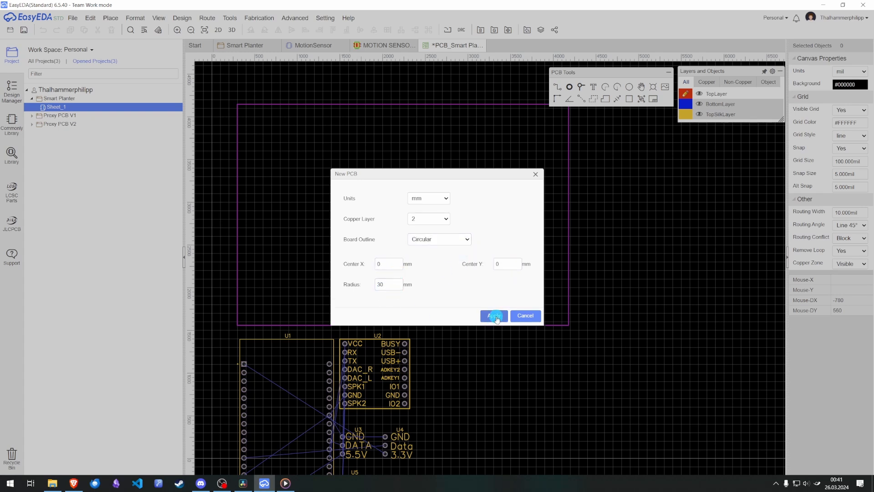
left_click(496, 317)
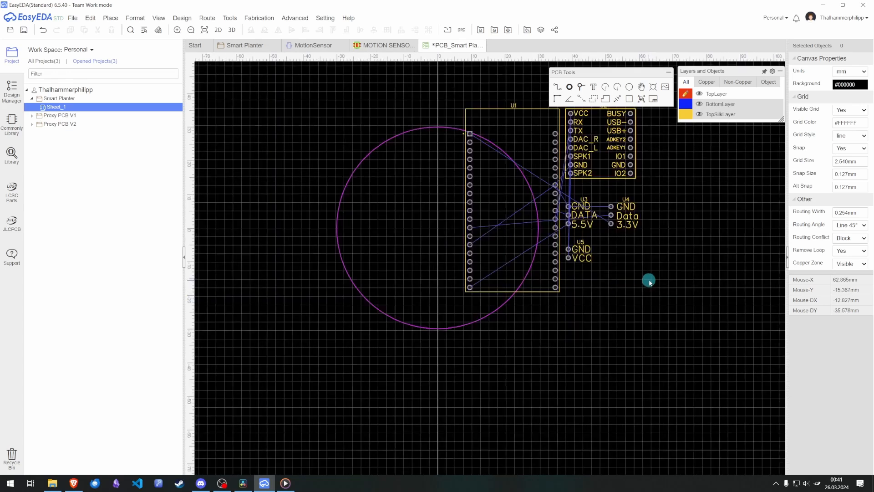
Rotate the ESP32 (U1) and DFPlayer (U2) footprints to 90 degrees and place both around the centre of the circular outline
key("space")
left_click_drag(548, 136, 353, 249)
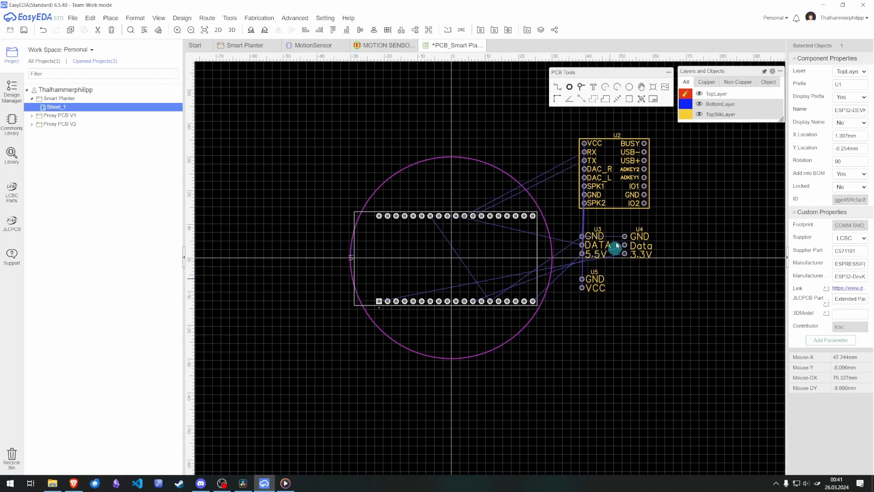
left_click_drag(619, 142, 483, 256)
key("space")
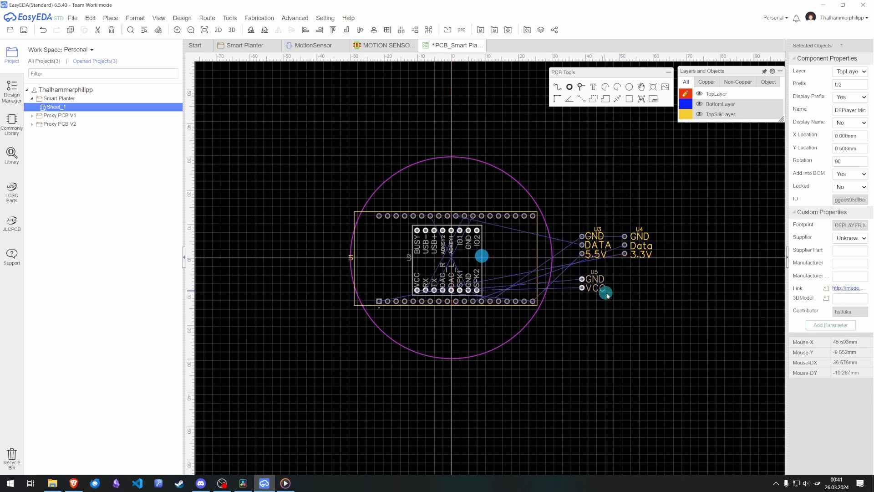
Place the speaker (U5) below the ESP32 and the motion sensor (U3) and moisture sensor (U4) above it, inside the board outline
scroll(615, 260, "up", 2)
scroll(579, 279, "down", 1)
scroll(588, 278, "up", 1)
left_click_drag(588, 278, 386, 353)
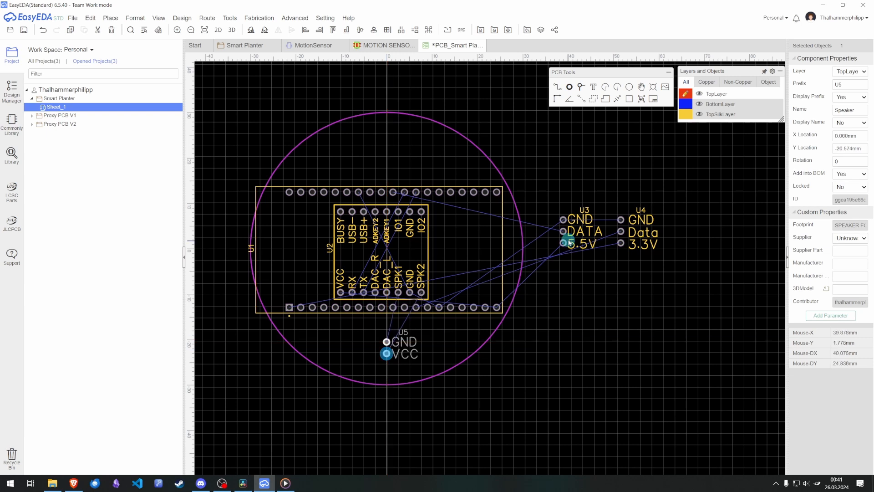
left_click_drag(563, 219, 318, 143)
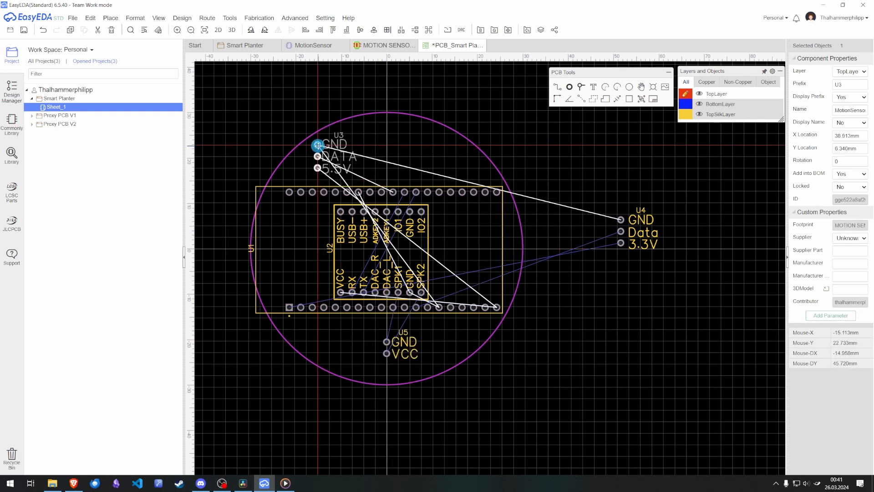
left_click_drag(620, 220, 405, 145)
left_click(592, 202)
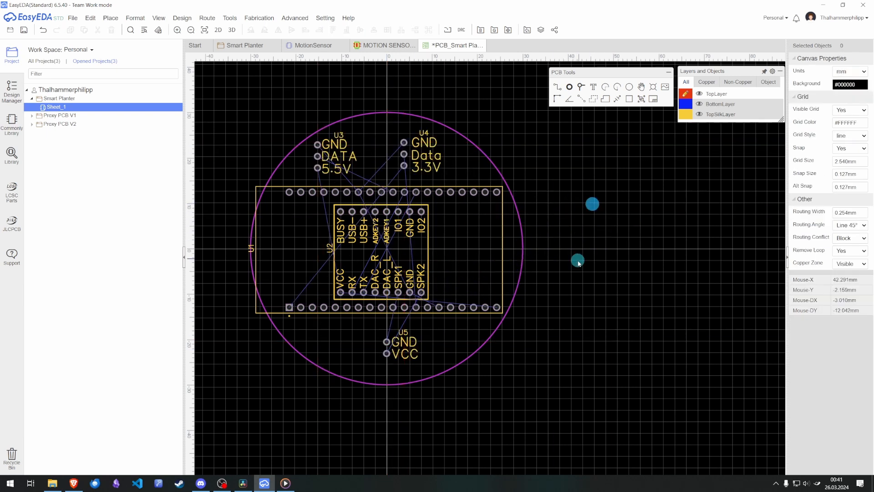
Shift the ESP32 footprint slightly to the right so it sits more centrally in the board outline
right_click_drag(575, 282, 667, 318)
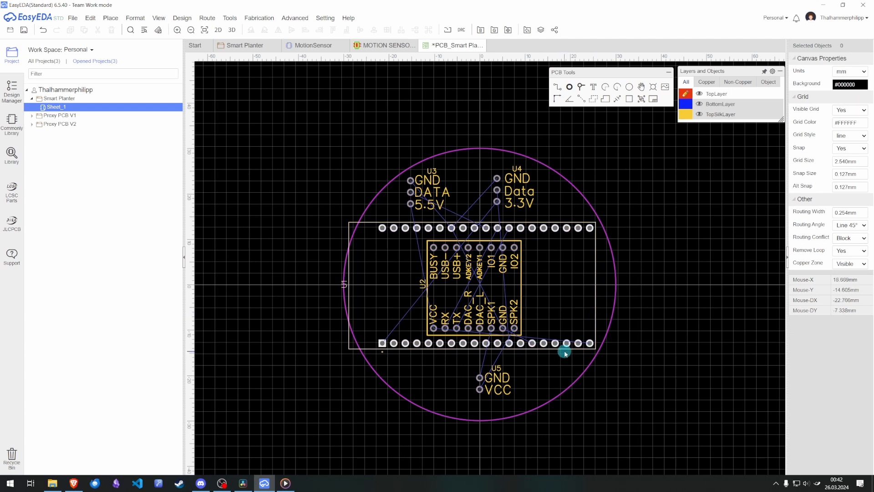
left_click_drag(563, 349, 569, 351)
left_click(658, 370)
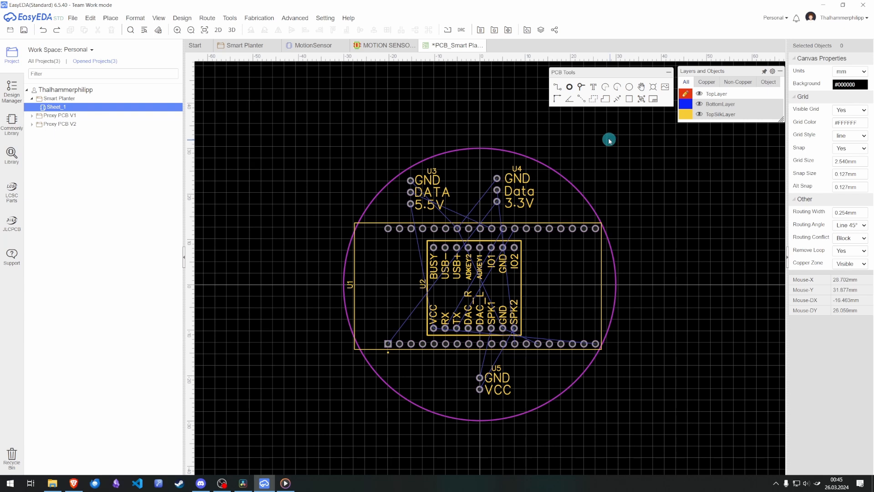
Draw a top-layer copper area on the GND net around the footprints, inside the circular board outline
left_click(551, 157)
left_click(457, 203)
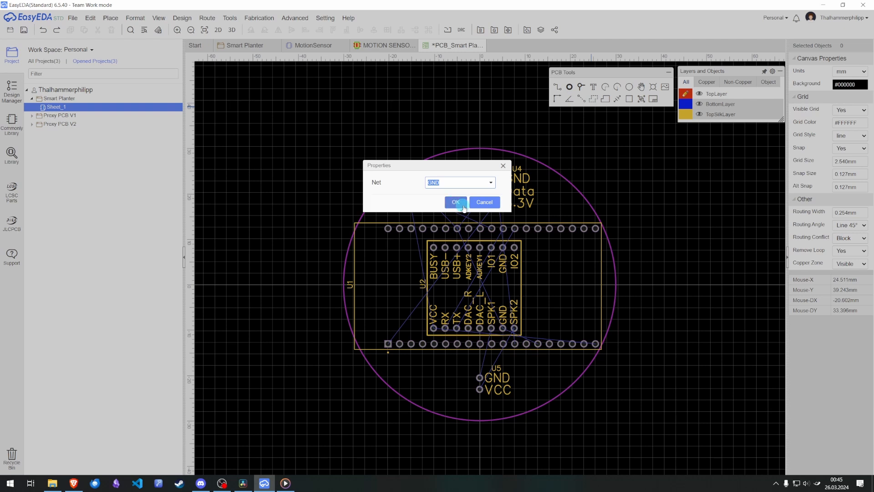
left_click(464, 204)
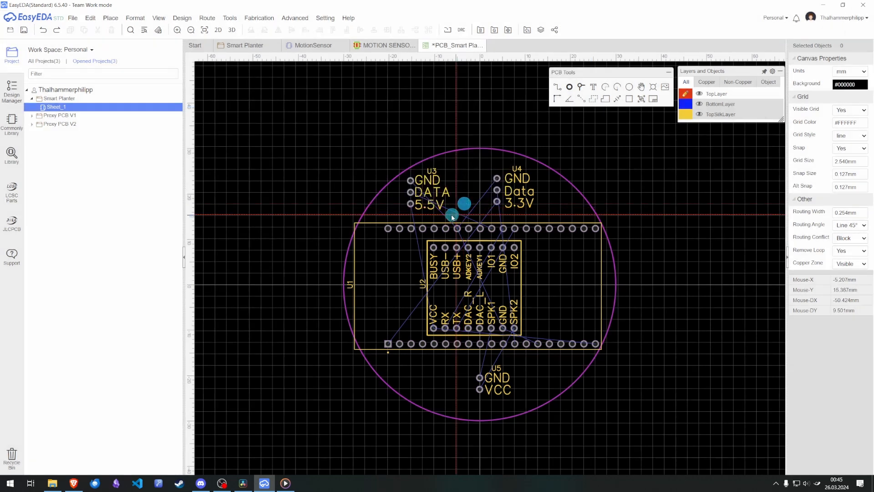
left_click(409, 173)
left_click(541, 174)
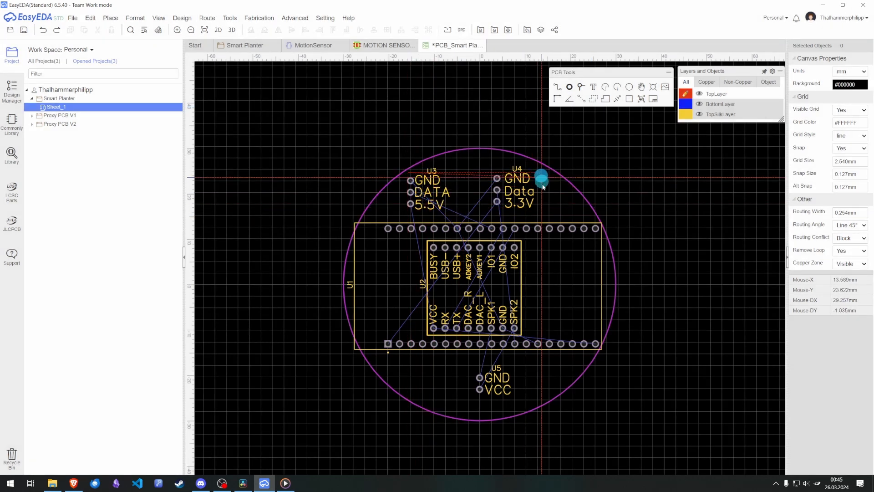
left_click(577, 212)
left_click(578, 364)
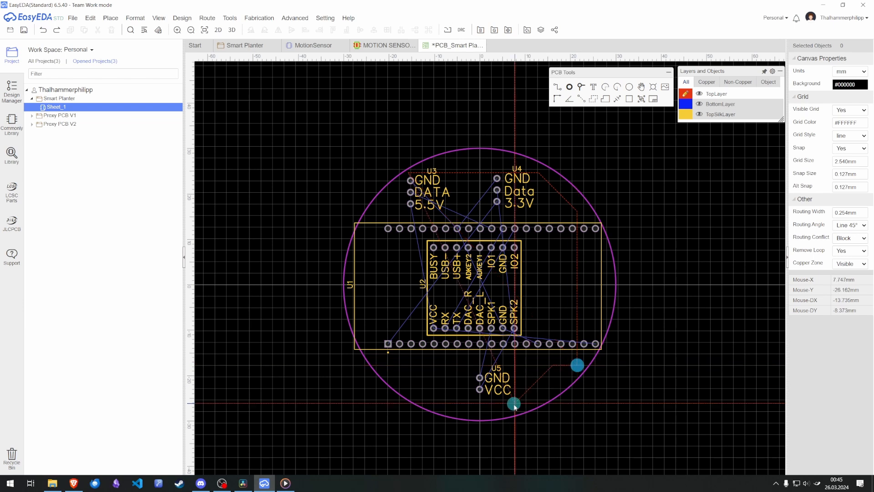
left_click(505, 411)
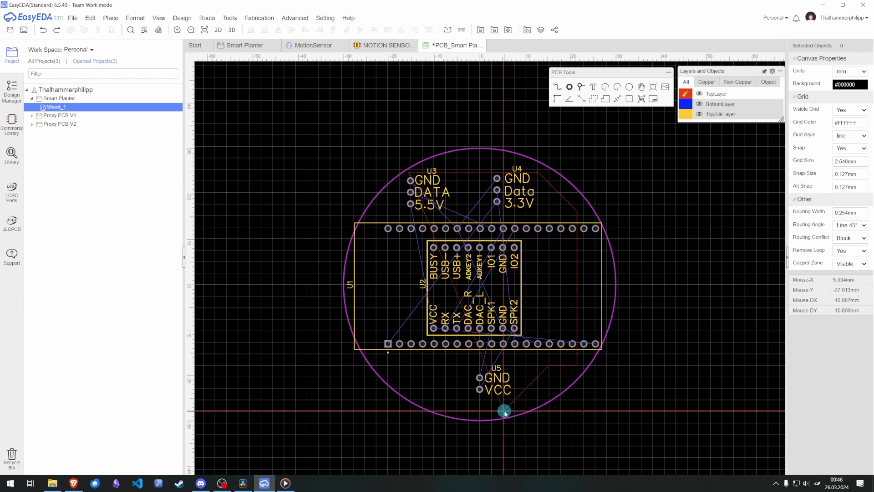
left_click(368, 333)
left_click(374, 215)
right_click(374, 215)
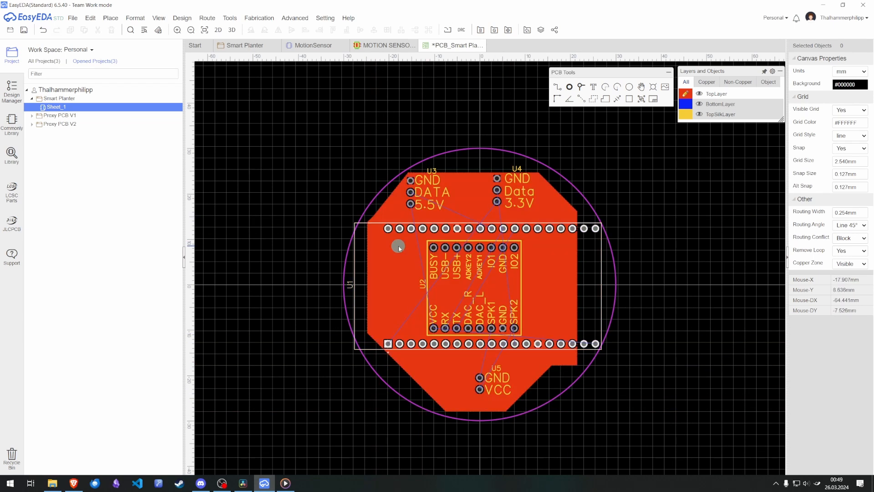
Auto-route the board on the top and bottom layers using the cloud router with real-time display
left_click(208, 18)
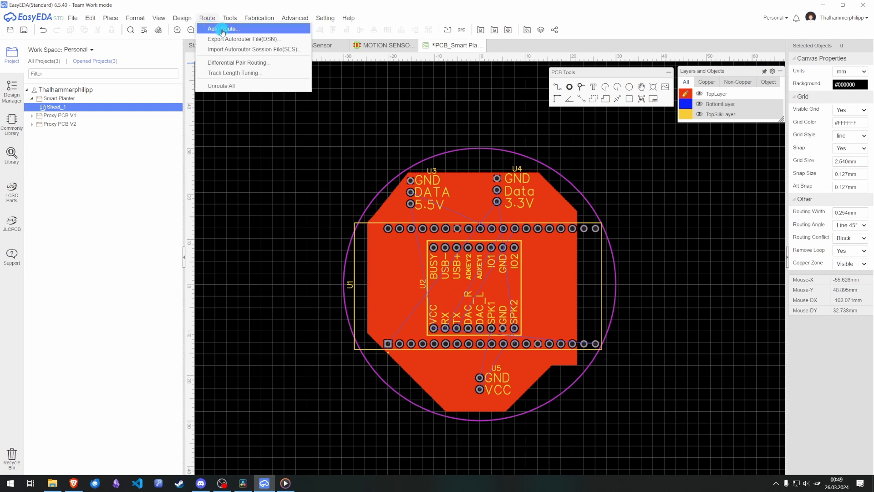
left_click(223, 30)
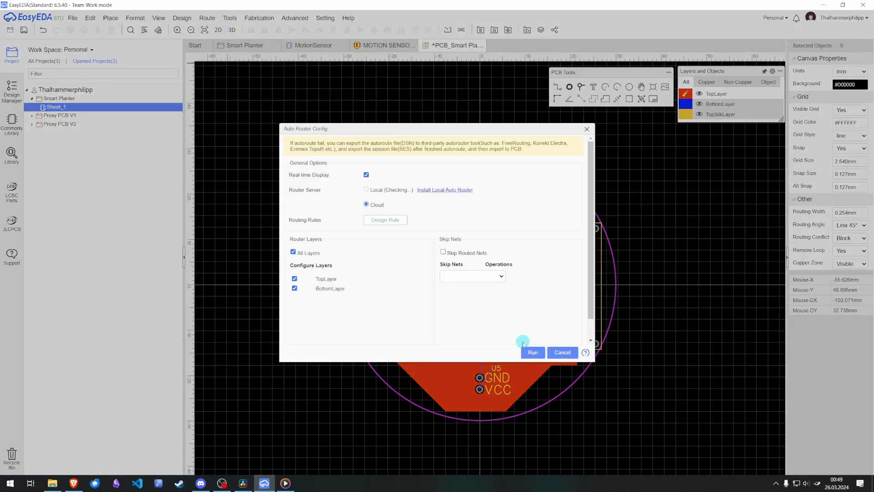
left_click(533, 353)
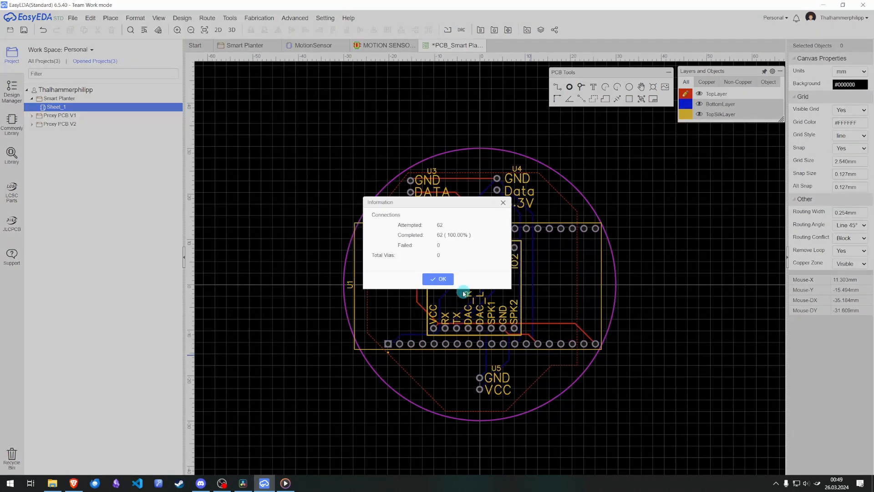
left_click(451, 282)
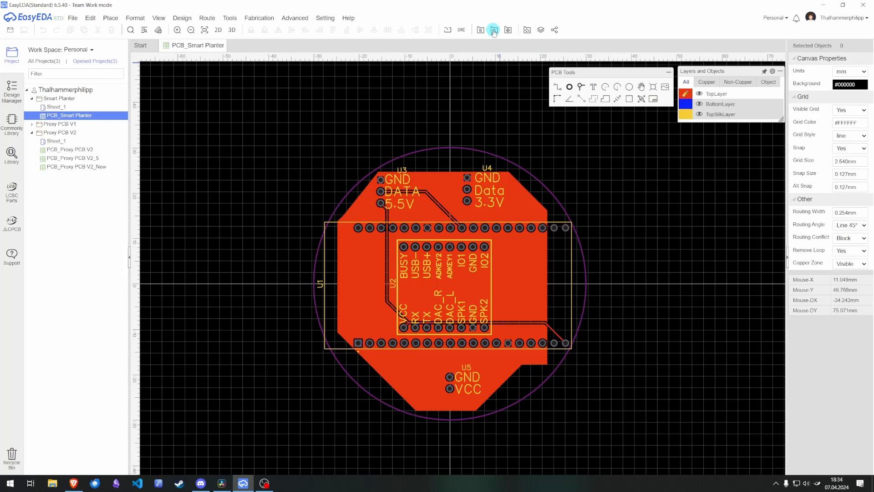
Generate the Gerber files with a design rule check first and save them as Gerber_Smart-Planter_PCB_Smart-Planter_2024-04-07.zip in Downloads
left_click(494, 31)
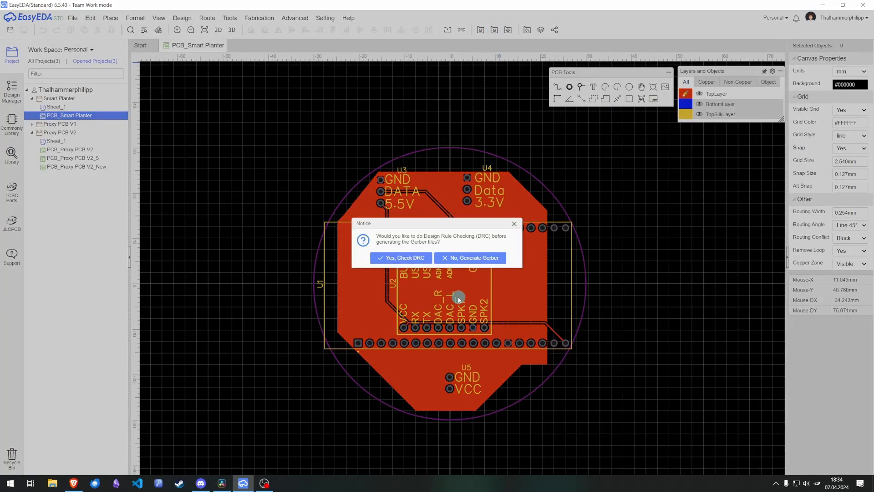
left_click(427, 259)
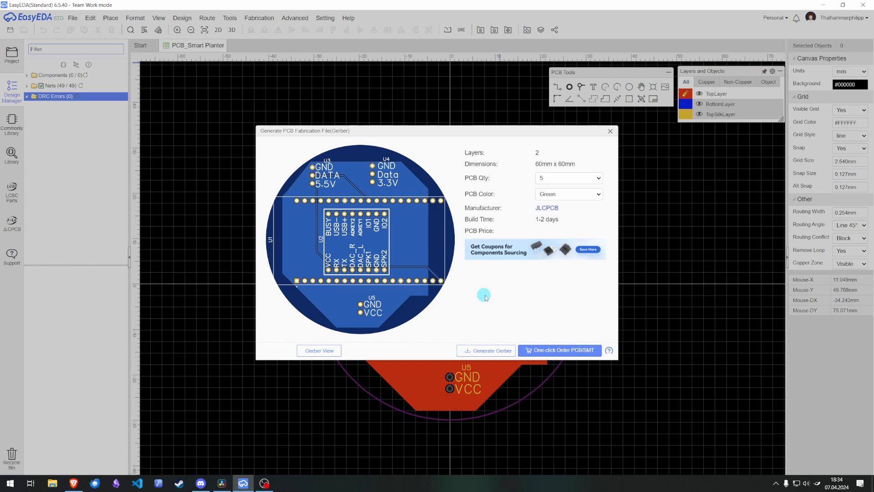
left_click(512, 355)
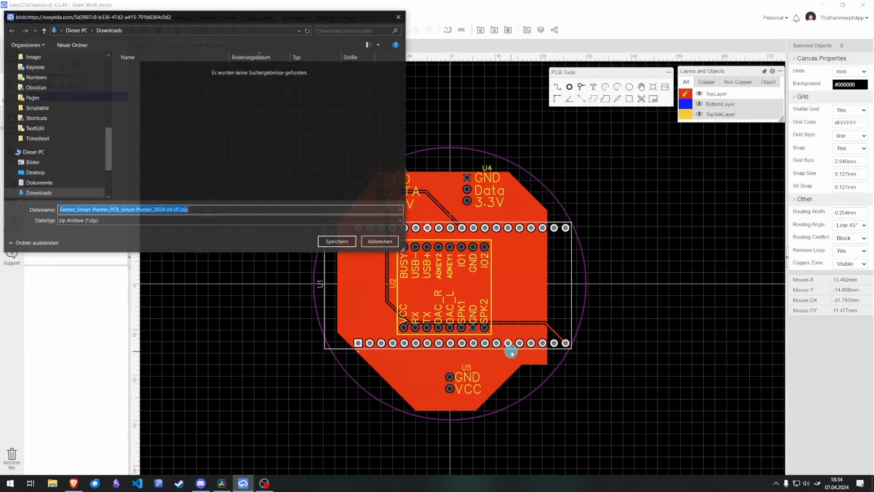
left_click(338, 242)
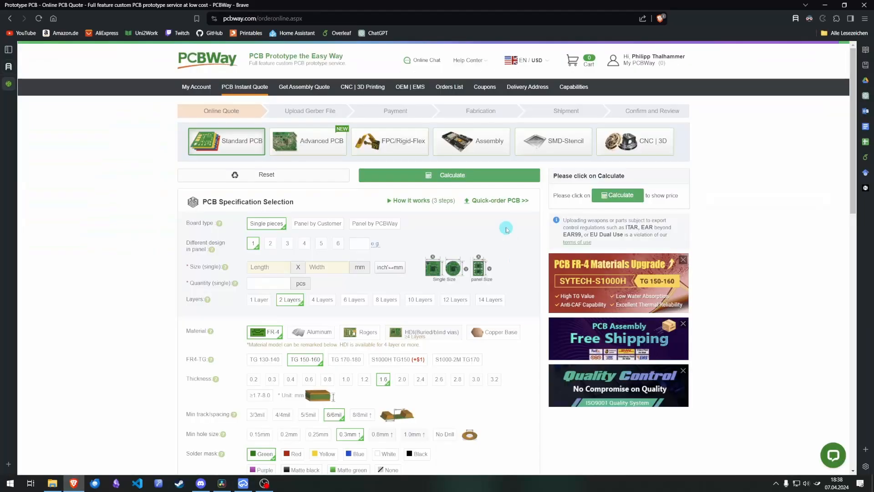
Switch to PCBWay's quick-order PCB form in the browser and upload Gerber_Smart-Planter_PCB_Smart-Planter_2024-04-07.zip
left_click(500, 204)
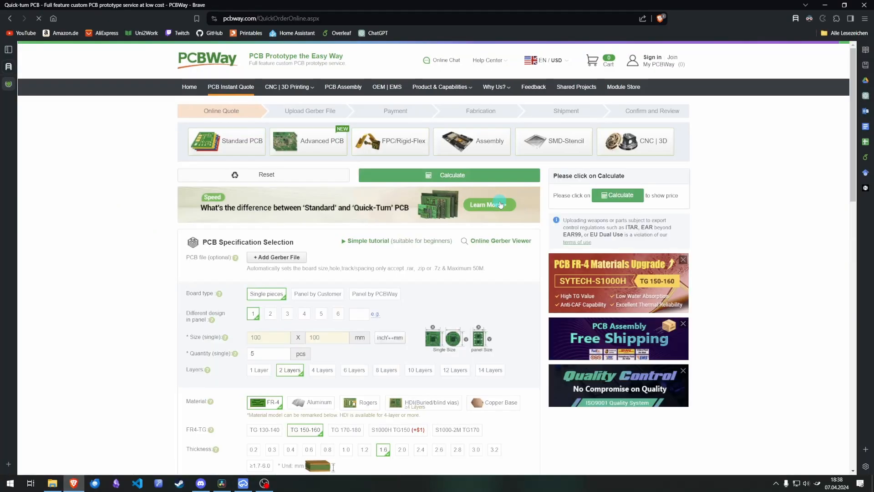
left_click(305, 258)
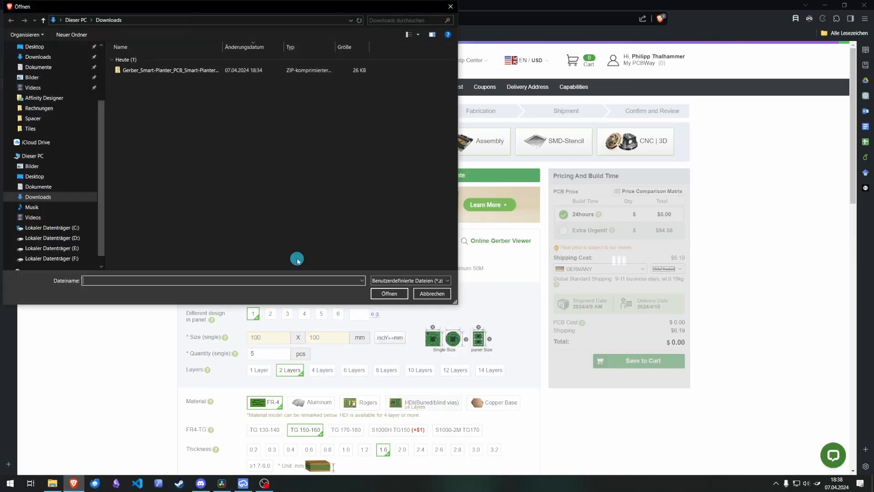
left_click(167, 70)
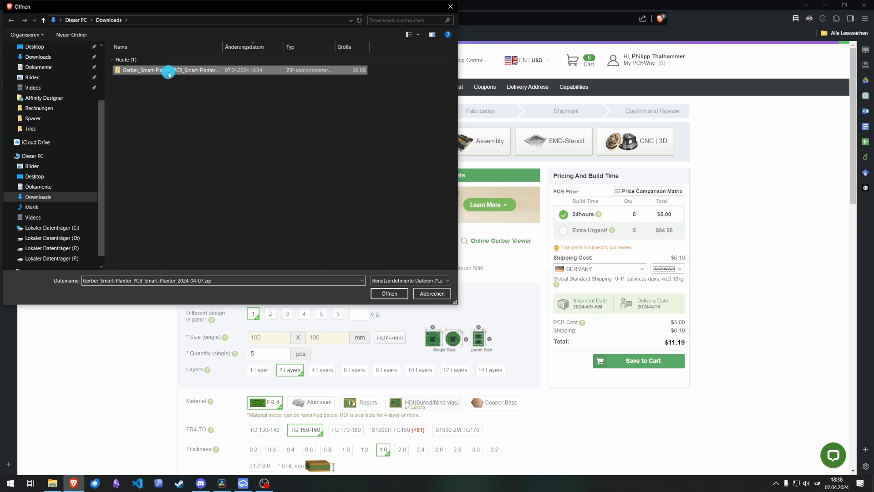
left_click(390, 293)
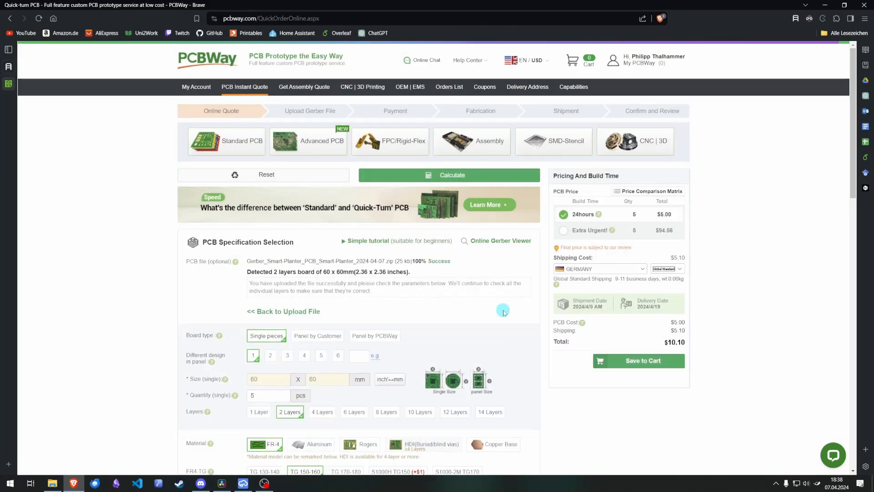
scroll(503, 311, "down", 3)
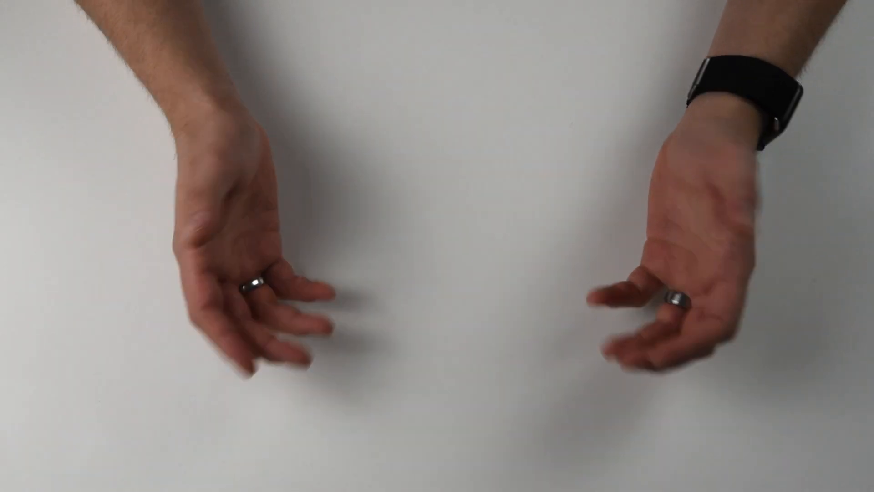